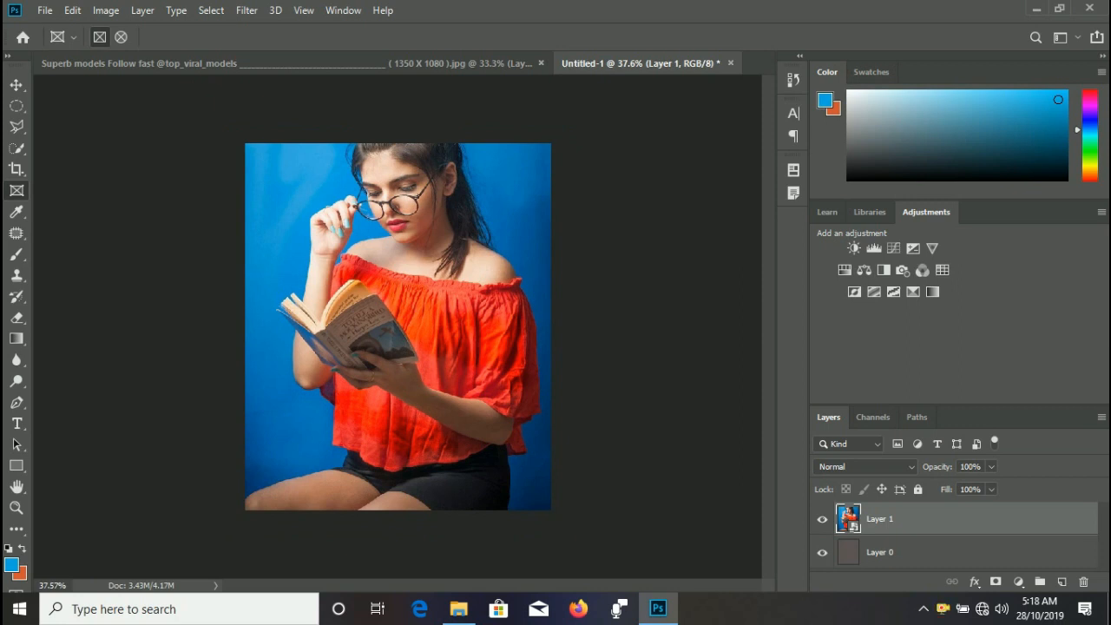
- Scale down the photo of the woman on Layer 1 so her whole head fits within the canvas
key("ctrl+t")
left_click_drag(400, 109, 400, 143)
mouse_move(400, 522)
left_mouse_down()
mouse_move(399, 510)
mouse_move(399, 526)
left_mouse_up()
left_click(621, 38)
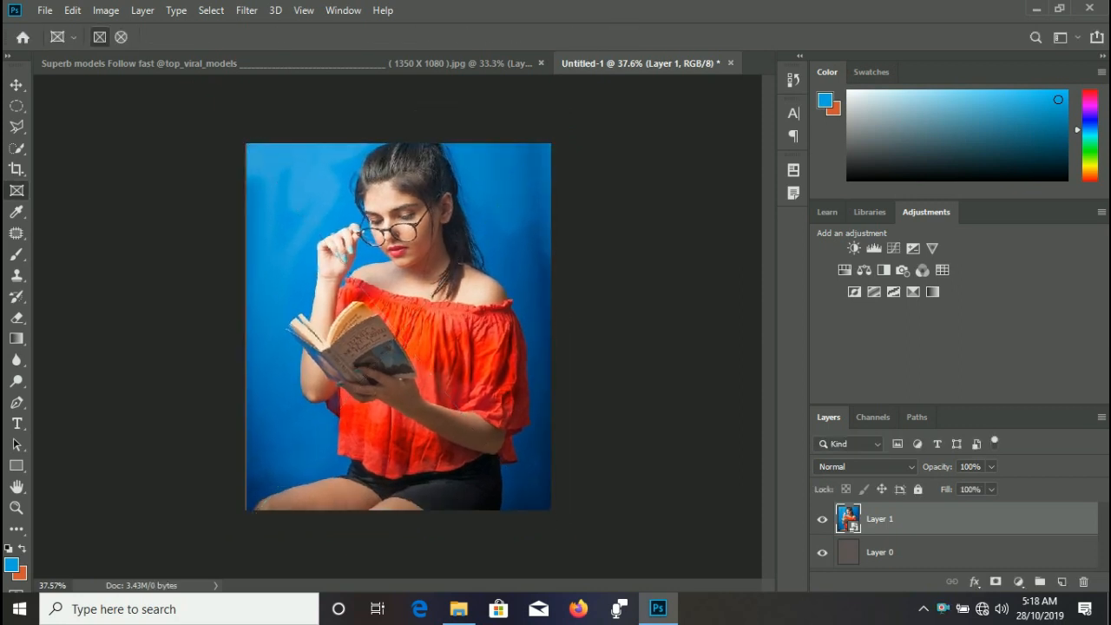
- Rasterize the Layer 1 smart object and remove the blue backdrop around the woman with the Background Eraser
left_click_drag(16, 318, 53, 333)
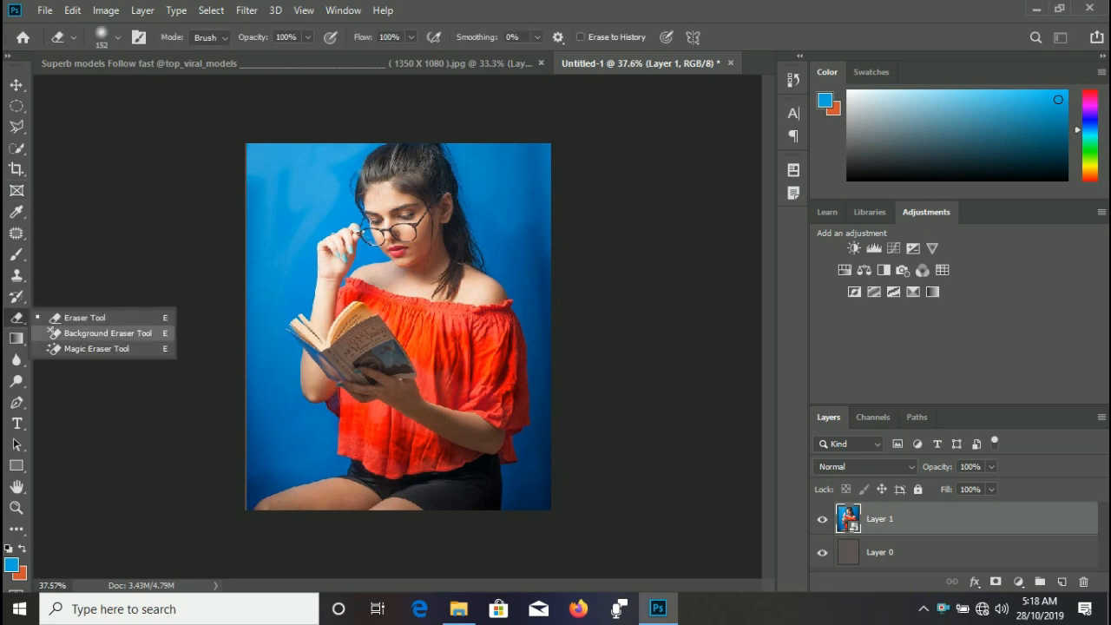
left_click(108, 333)
left_click(13, 565)
left_click(843, 274)
left_click(1049, 242)
left_click(304, 204)
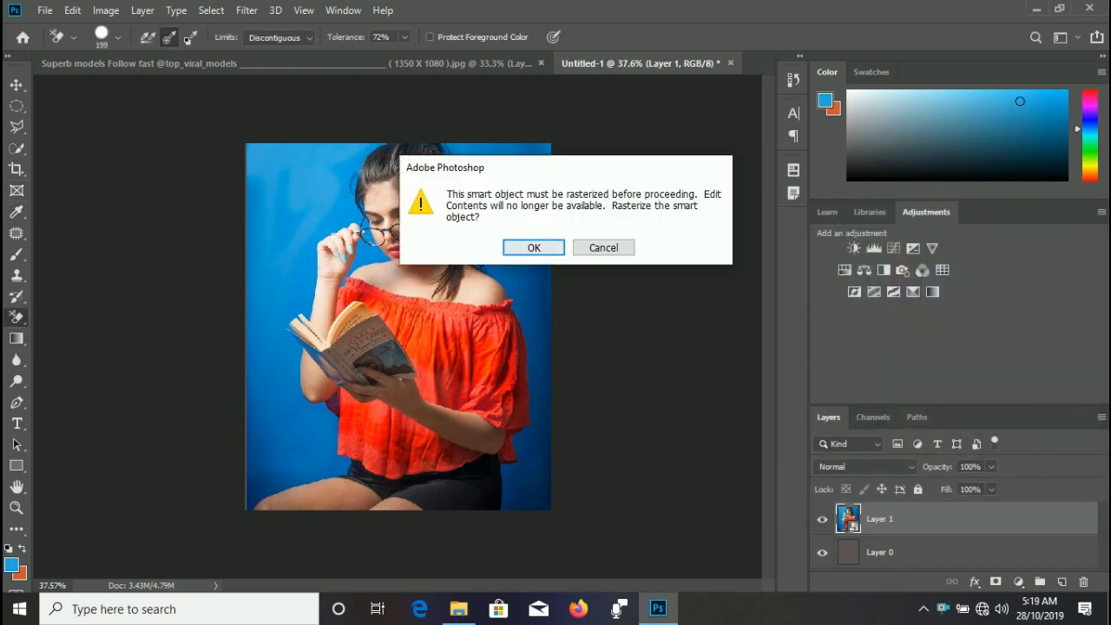
key("Return")
mouse_move(299, 204)
left_mouse_down()
mouse_move(357, 139)
mouse_move(522, 259)
mouse_move(282, 275)
mouse_move(324, 425)
mouse_move(486, 480)
mouse_move(536, 343)
mouse_move(529, 291)
left_mouse_up()
- Erase the leftover backdrop patches around the woman with the regular Eraser and a soft 143 px brush
right_click(16, 318)
left_click(85, 318)
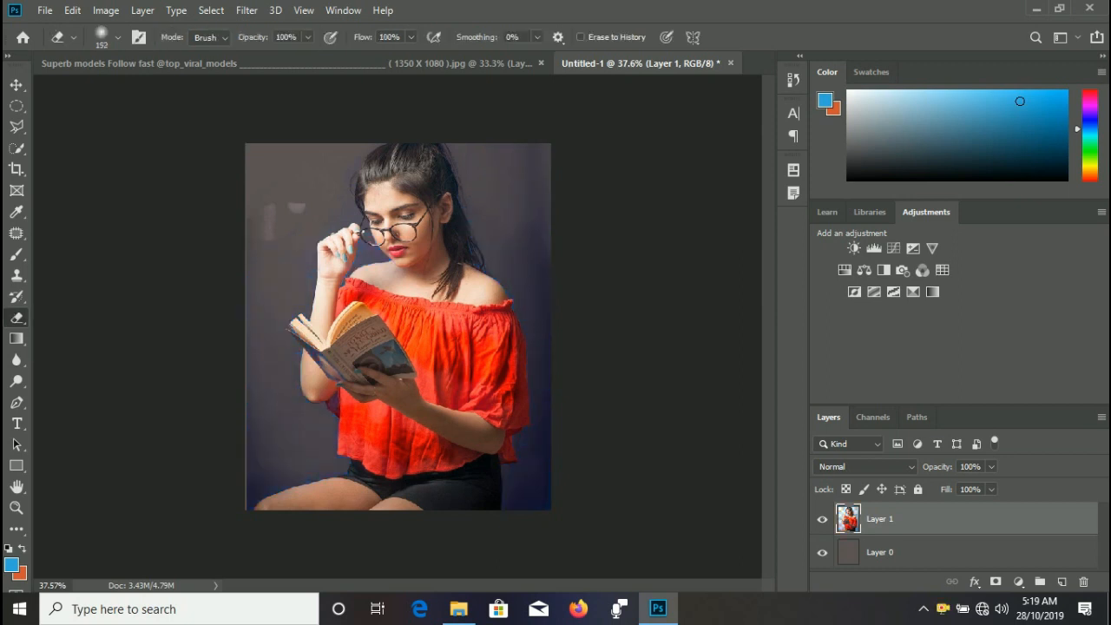
right_click(298, 174)
left_click(380, 253)
left_click_drag(444, 216, 442, 217)
left_click_drag(257, 228, 296, 210)
mouse_move(270, 382)
left_mouse_down()
mouse_move(259, 493)
mouse_move(263, 363)
mouse_move(285, 328)
left_mouse_up()
mouse_move(497, 158)
left_mouse_down()
mouse_move(535, 207)
mouse_move(479, 165)
mouse_move(532, 271)
mouse_move(503, 260)
mouse_move(533, 365)
mouse_move(521, 491)
mouse_move(538, 496)
left_mouse_up()
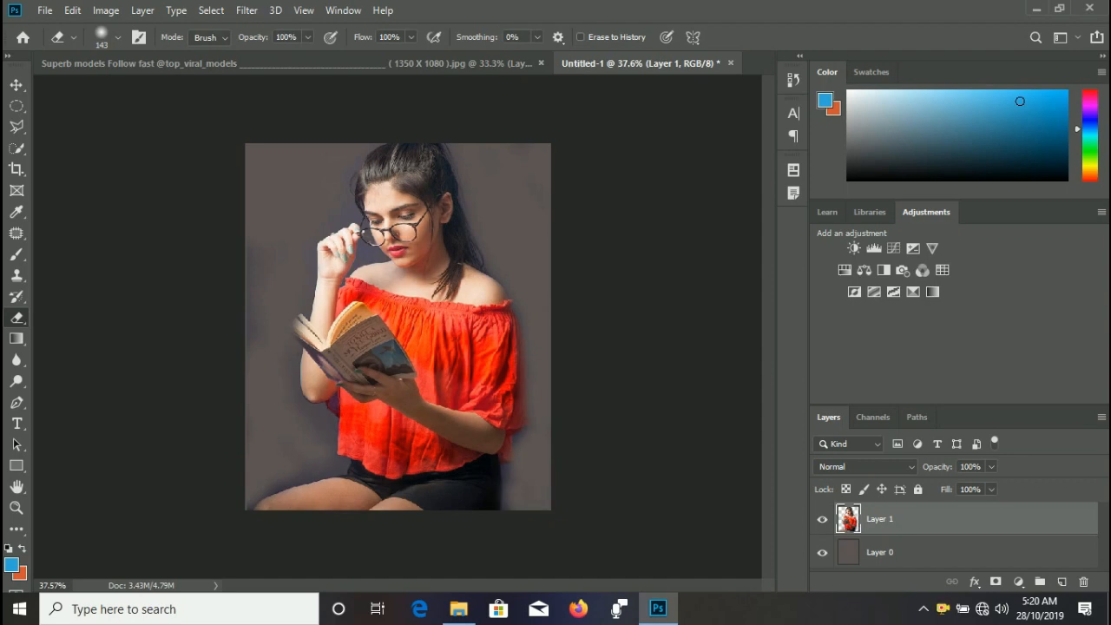
mouse_move(309, 460)
left_mouse_down()
mouse_move(260, 488)
mouse_move(254, 326)
left_mouse_up()
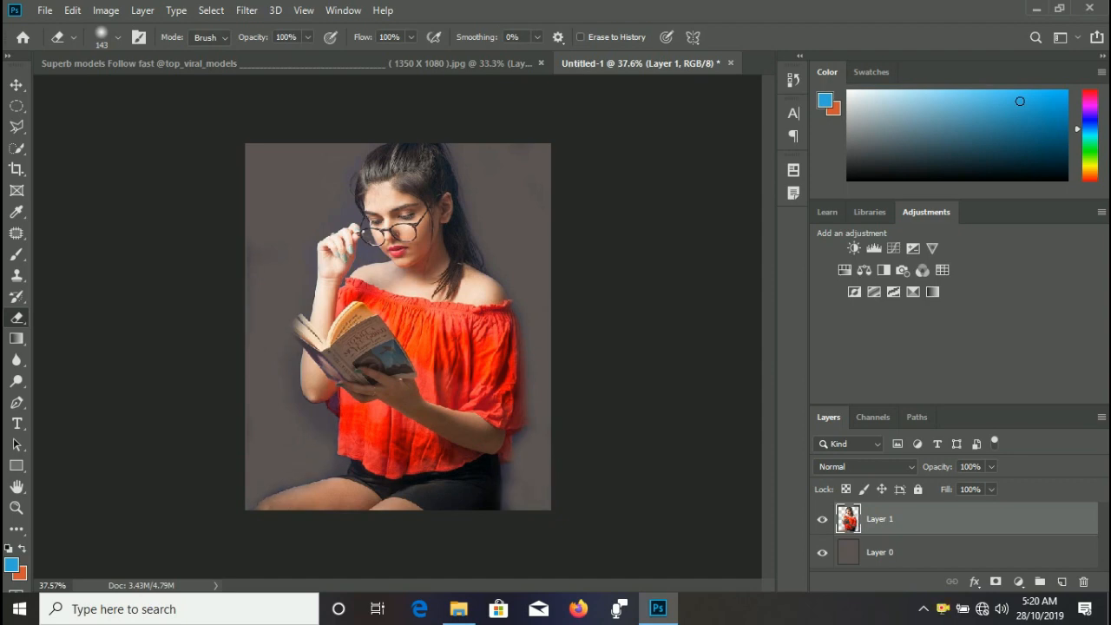
- Duplicate Layer 1 as a new layer named "edit"
right_click(879, 518)
left_click(903, 100)
type("edi")
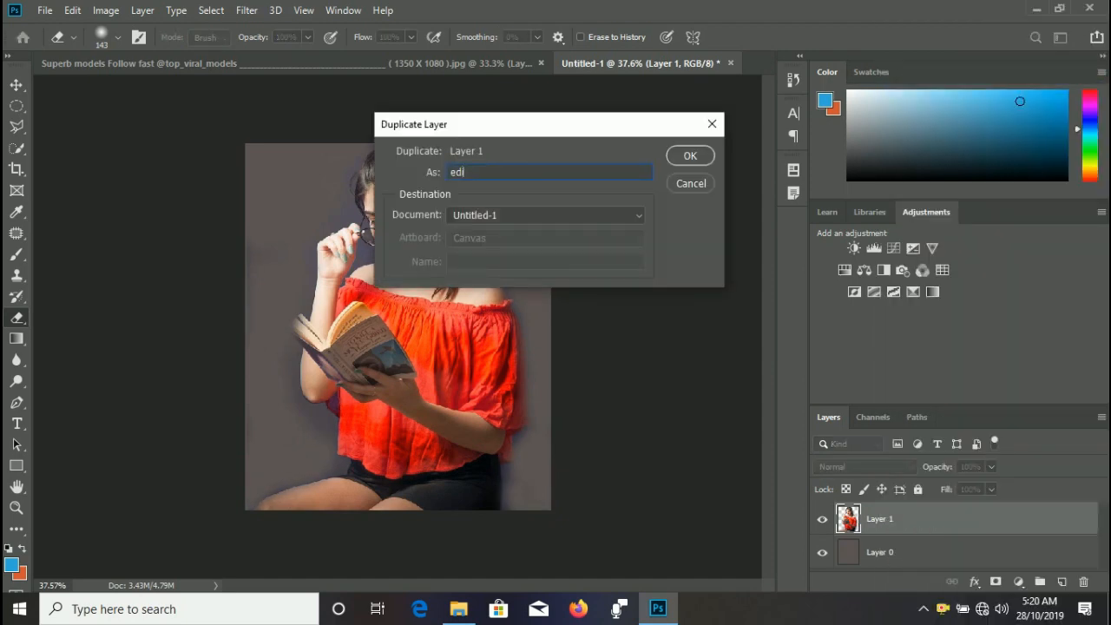
type("t")
key("Return")
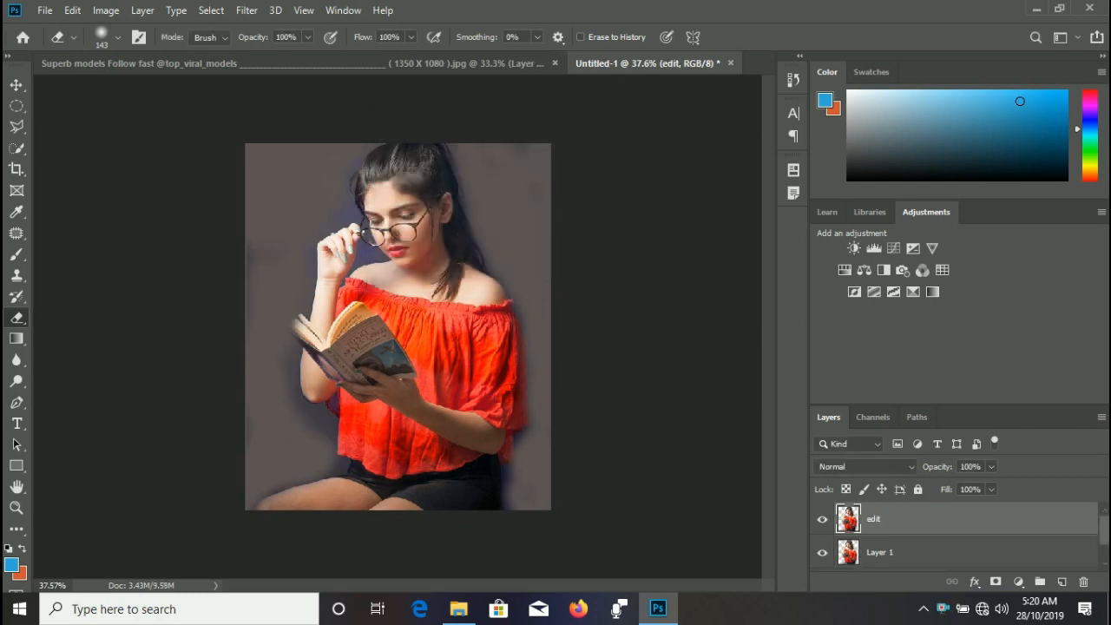
- Draw a Polygonal Lasso selection shaped like a light beam, widening from the book to the canvas's upper edge
left_click(16, 127)
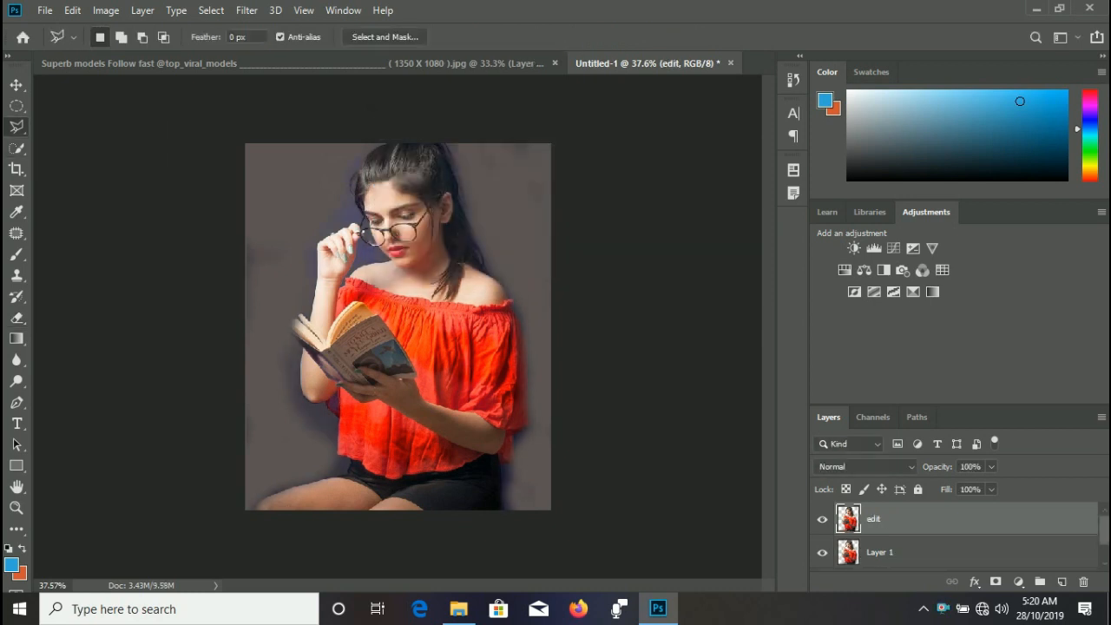
left_click(301, 312)
left_click(331, 144)
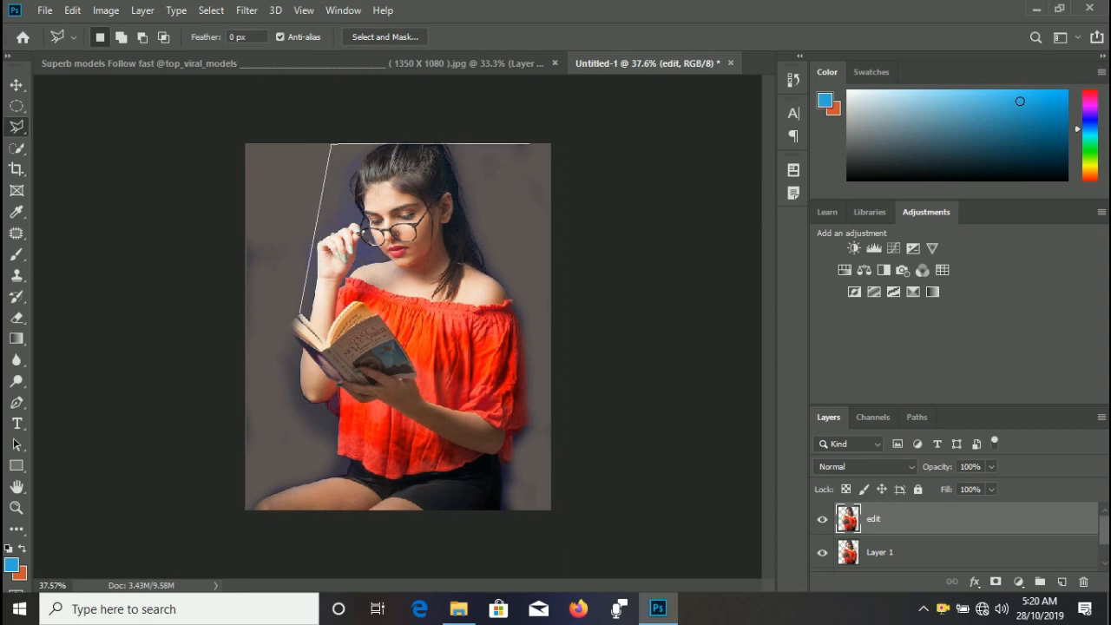
left_click(530, 144)
left_click(302, 314)
- Add a Curves adjustment layer that brightens the selected beam area and set its blend mode to Soft Light
left_click(1018, 582)
left_click(1007, 375)
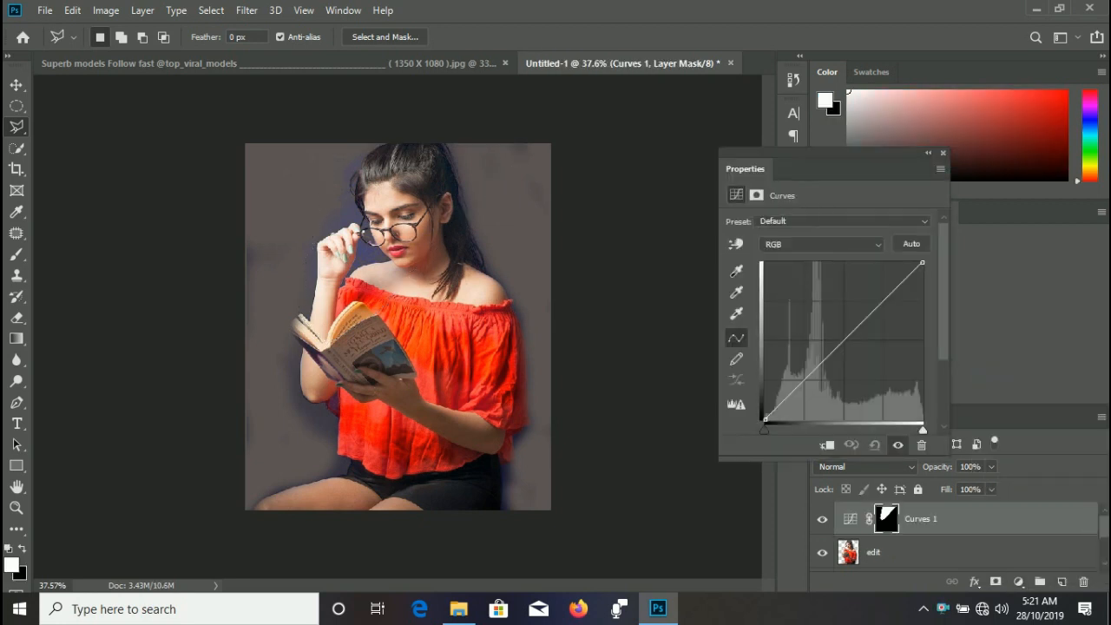
left_click_drag(807, 377, 823, 315)
left_click(943, 153)
left_click(866, 467)
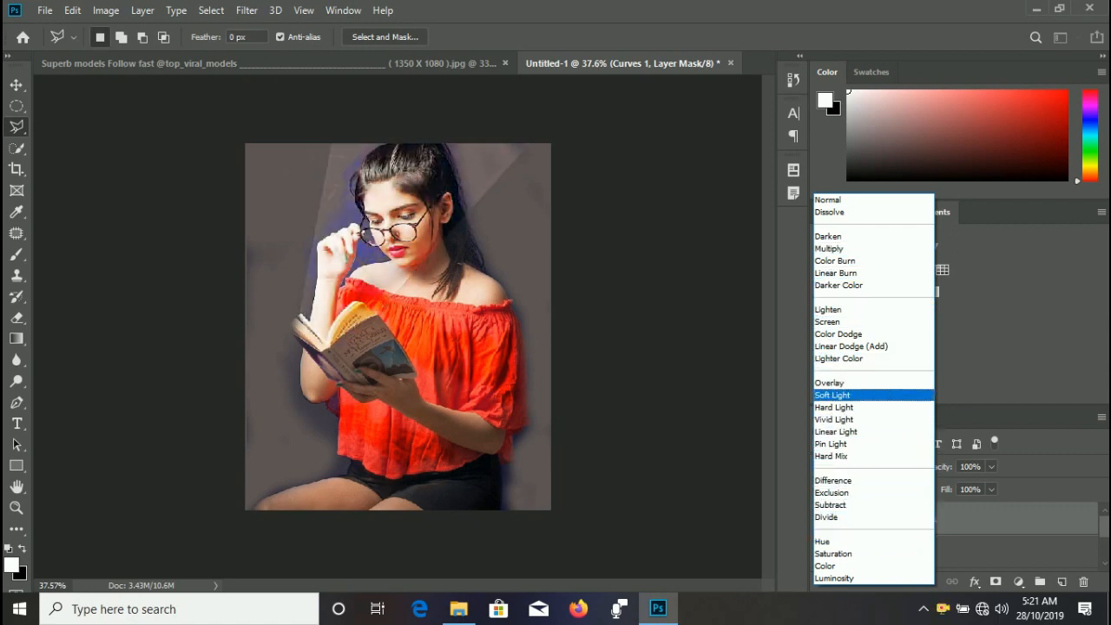
left_click(832, 394)
- Soften the Curves 1 layer mask with a Gaussian Blur of 36.0 pixels radius
left_click(246, 10)
mouse_move(348, 195)
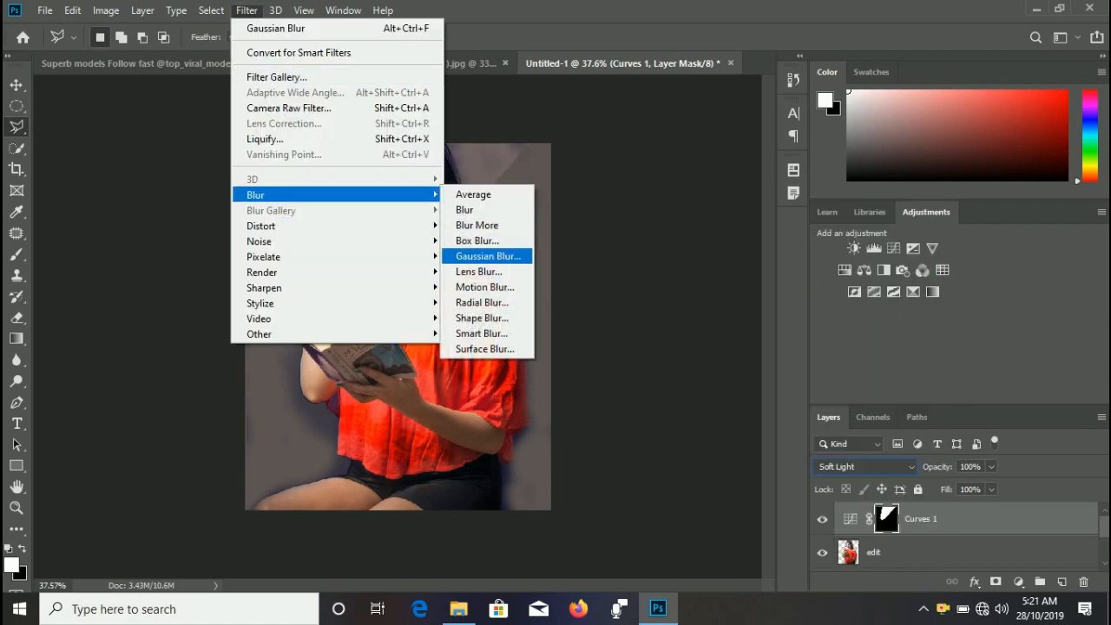
left_click(483, 255)
left_click_drag(600, 354, 595, 355)
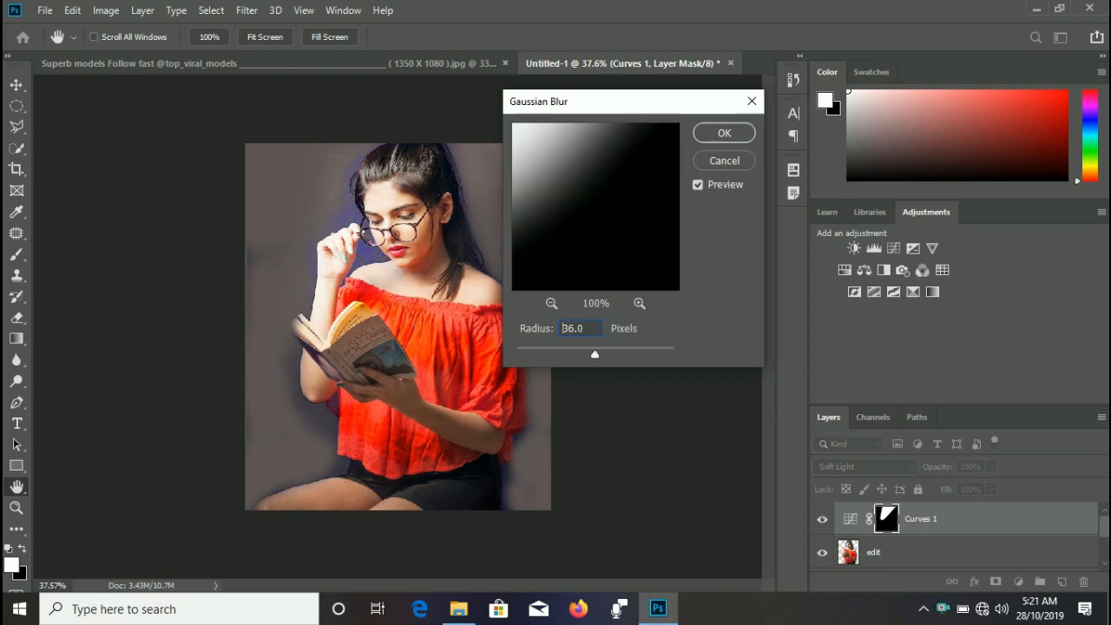
left_click(724, 133)
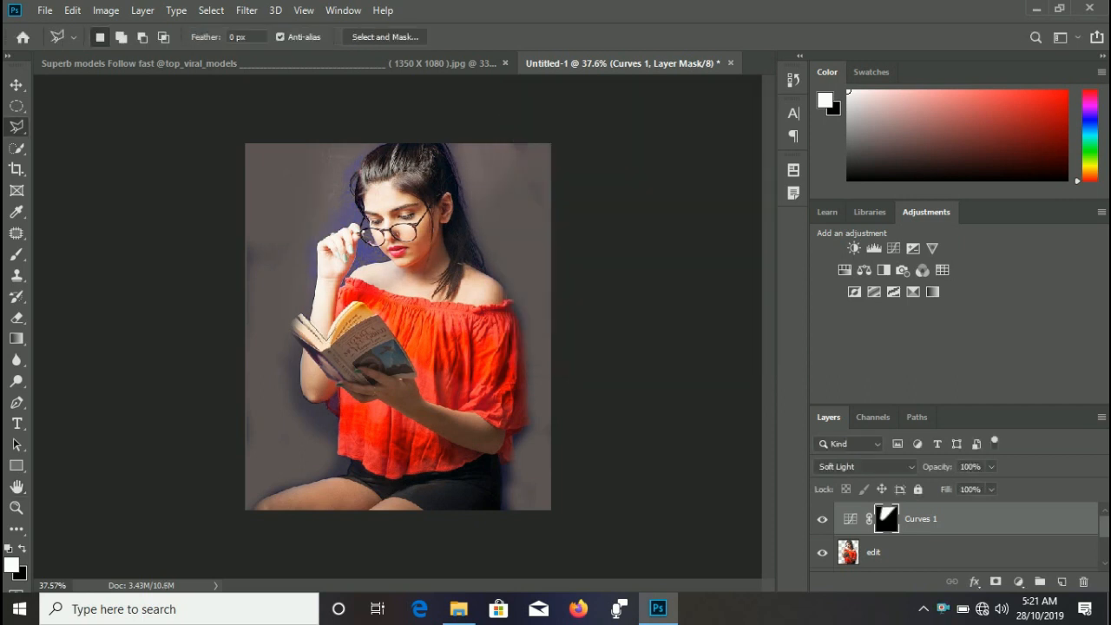
- Draw a narrower Polygonal Lasso selection from the open book across the face to the canvas's upper edge
left_click(341, 314)
left_click(475, 143)
left_click(379, 144)
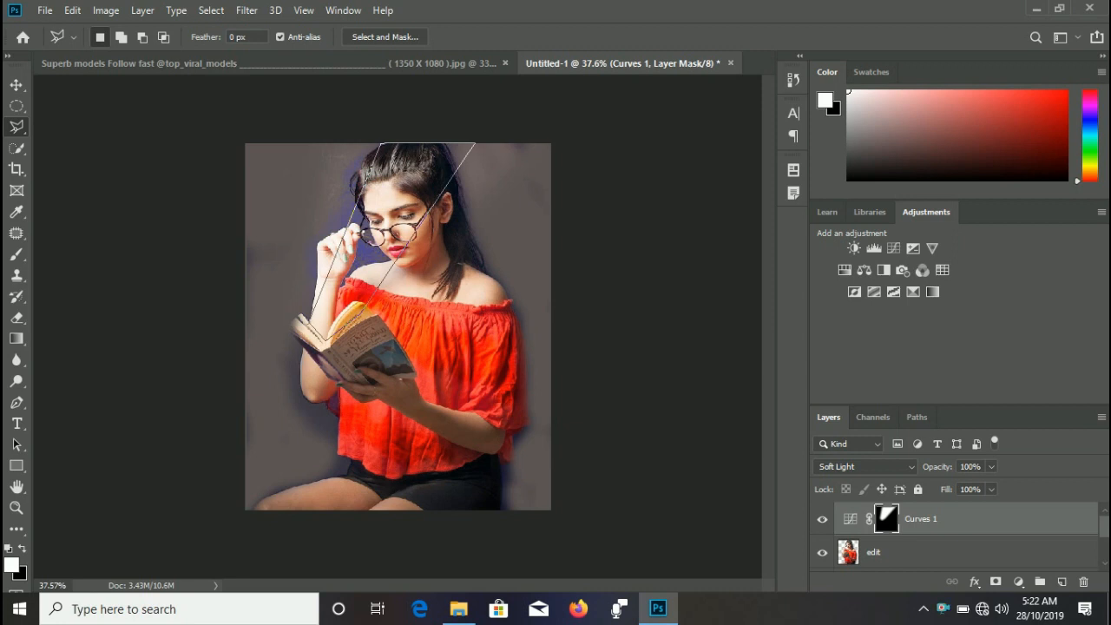
double_click(311, 318)
- Add a second Curves adjustment layer that brightens the narrow selection and set its blend mode to Overlay
left_click(1019, 581)
left_click(998, 368)
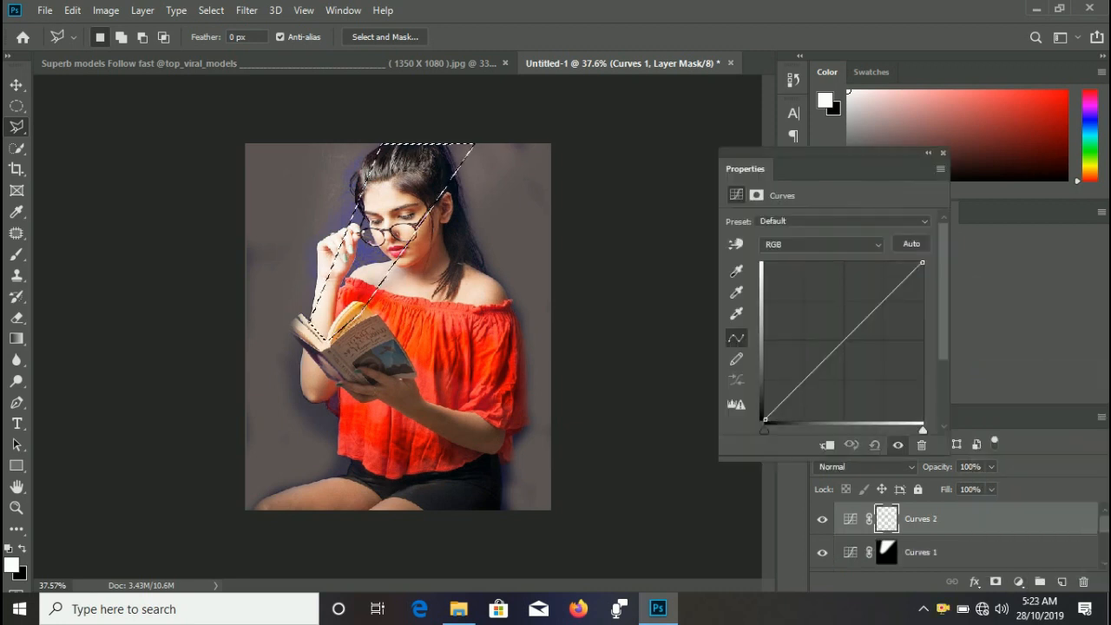
left_click_drag(847, 336, 834, 301)
left_click(944, 153)
left_click(865, 467)
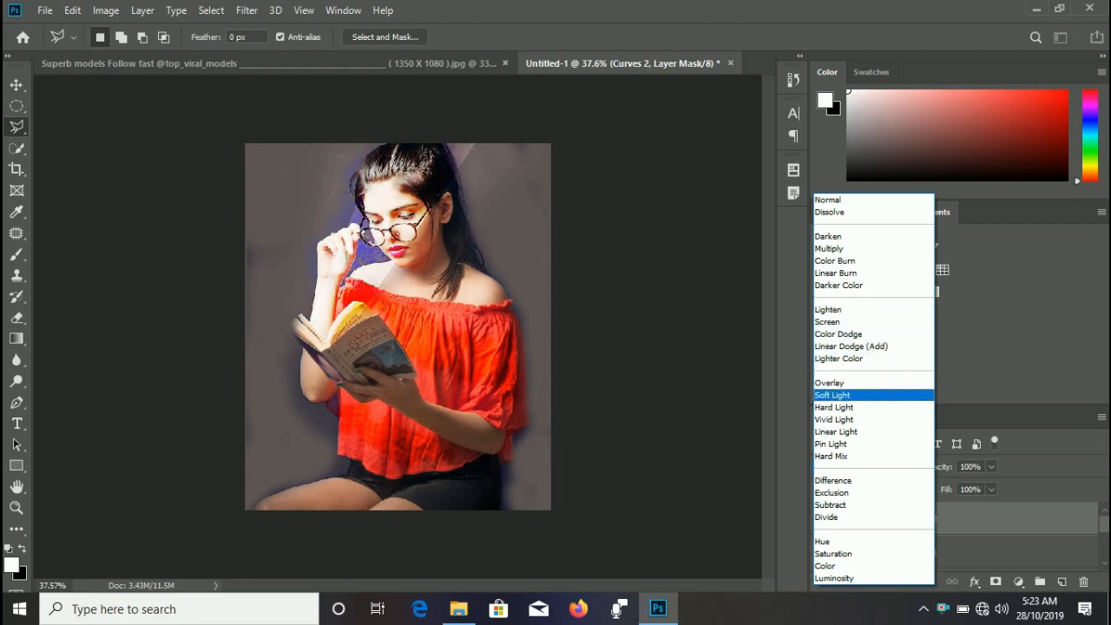
left_click(829, 382)
- Soften the Curves 2 layer mask with a Gaussian Blur of a larger radius than 36 pixels
left_click(246, 9)
mouse_move(281, 188)
left_click(483, 256)
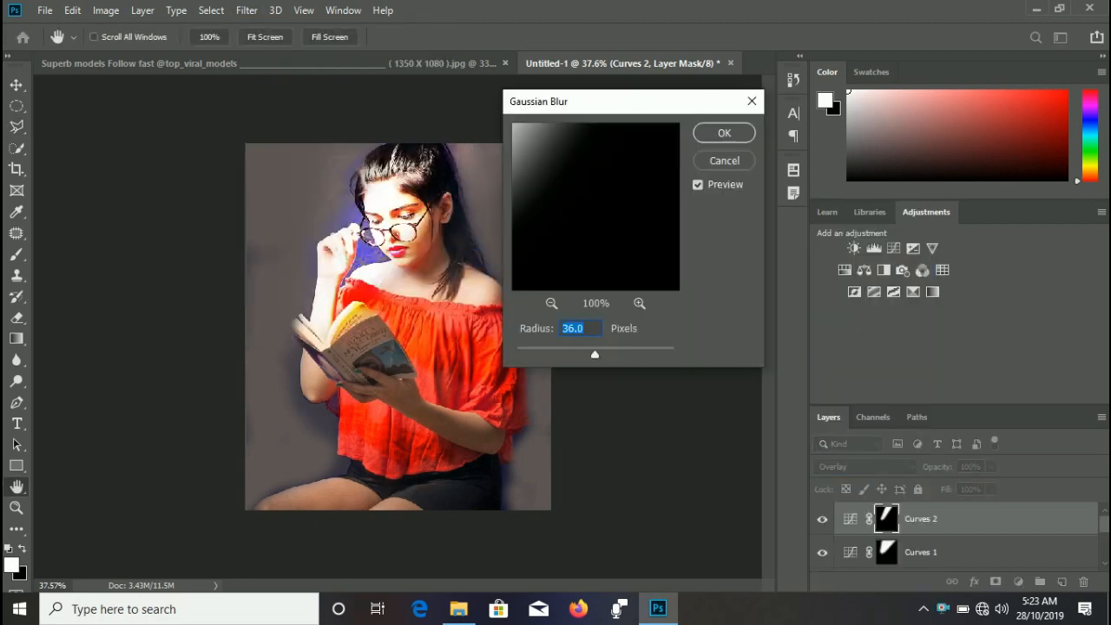
left_click_drag(594, 354, 617, 354)
left_click(724, 132)
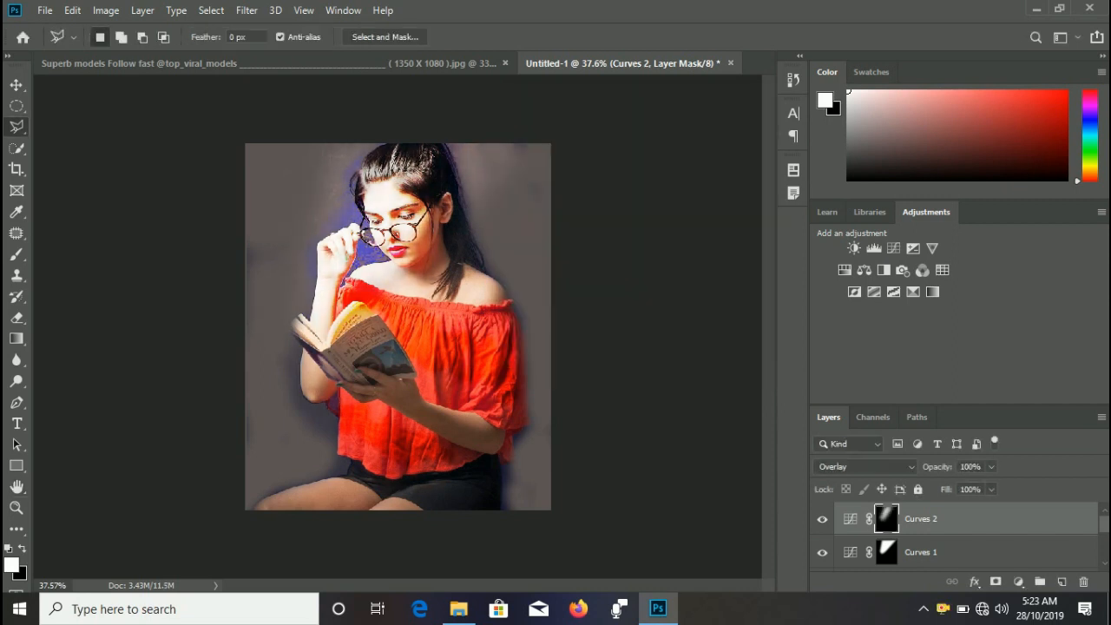
- Set up the Brush tool with a soft round tip, 130 px in size and 0% hardness
right_click(17, 254)
left_click(84, 254)
right_click(303, 280)
left_click(442, 322)
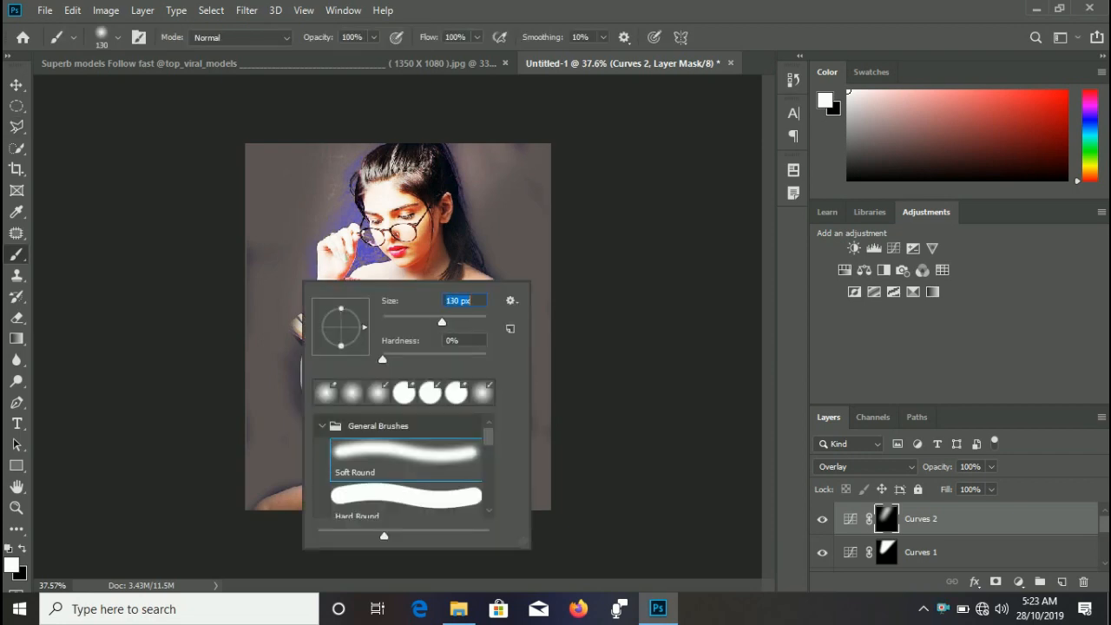
left_click(383, 359)
scroll(404, 469, "down", 2)
scroll(404, 469, "up", 2)
left_click(351, 392)
key("Return")
- Paint a bright blue light beam from the book to the canvas's upper edge on a new layer above the edit layer
left_click(12, 564)
left_click(905, 344)
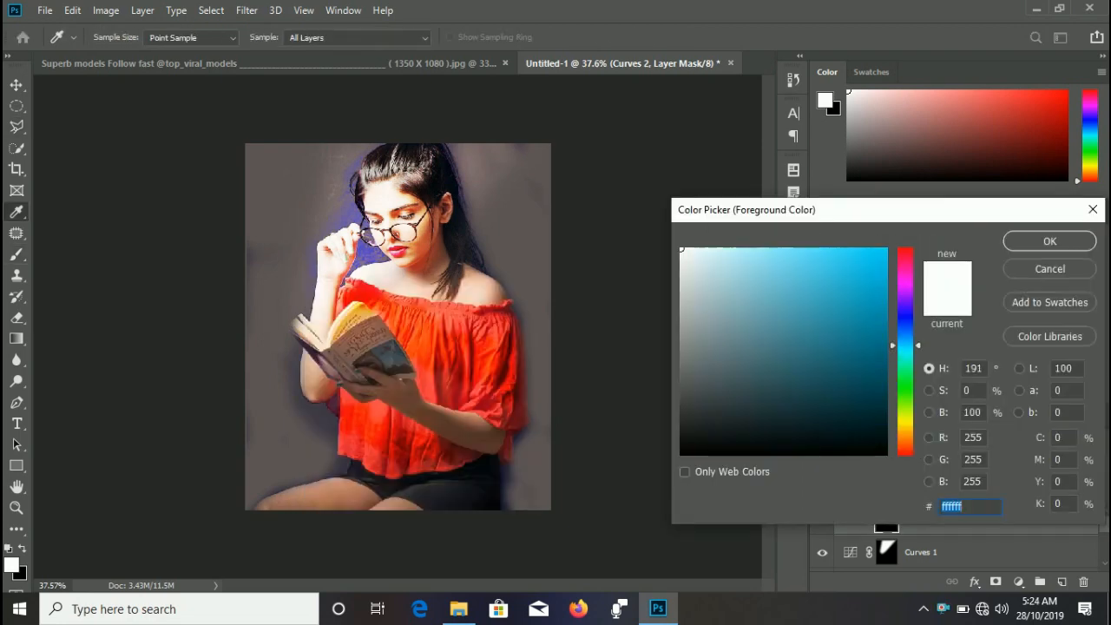
left_click(761, 259)
left_click(1049, 241)
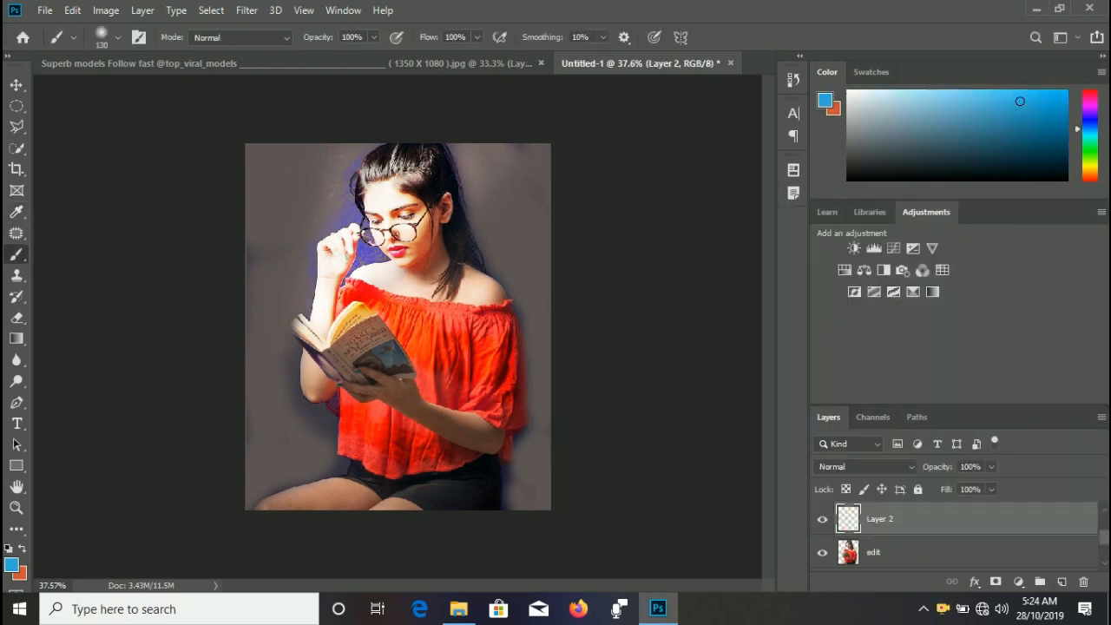
mouse_move(319, 314)
left_mouse_down()
mouse_move(349, 309)
mouse_move(440, 222)
mouse_move(379, 178)
mouse_move(434, 158)
mouse_move(427, 187)
mouse_move(458, 193)
mouse_move(462, 224)
mouse_move(366, 161)
mouse_move(349, 174)
mouse_move(444, 156)
mouse_move(492, 156)
mouse_move(501, 170)
mouse_move(542, 149)
left_mouse_up()
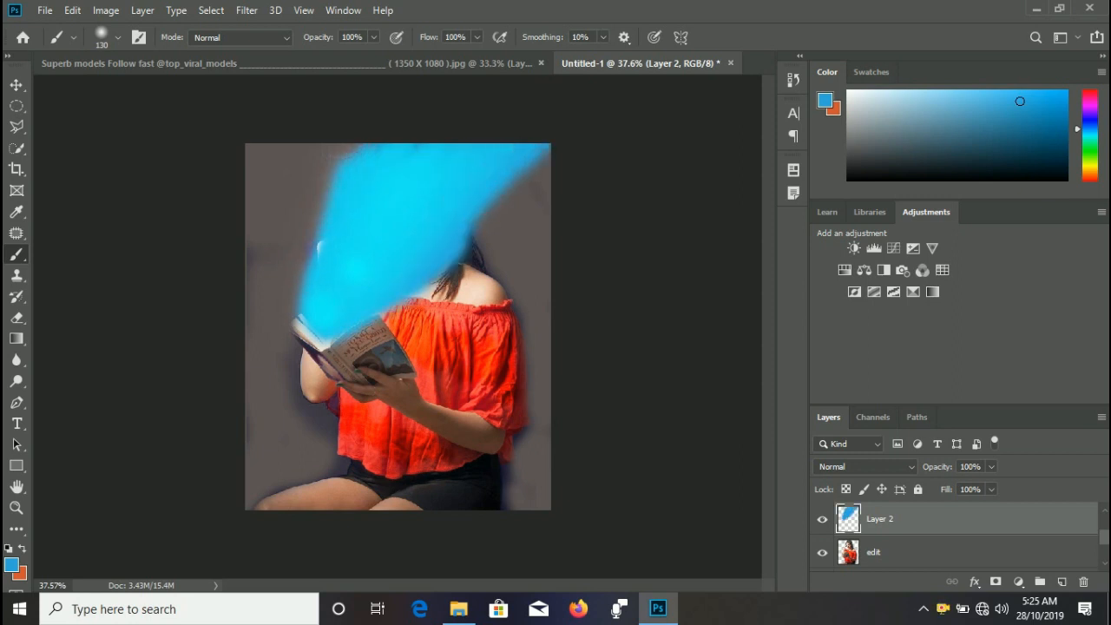
- Set the painted beam layer to Soft Light and apply a Gaussian Blur of 424.3 pixels radius to it
left_click(865, 466)
left_click(868, 396)
left_click(247, 10)
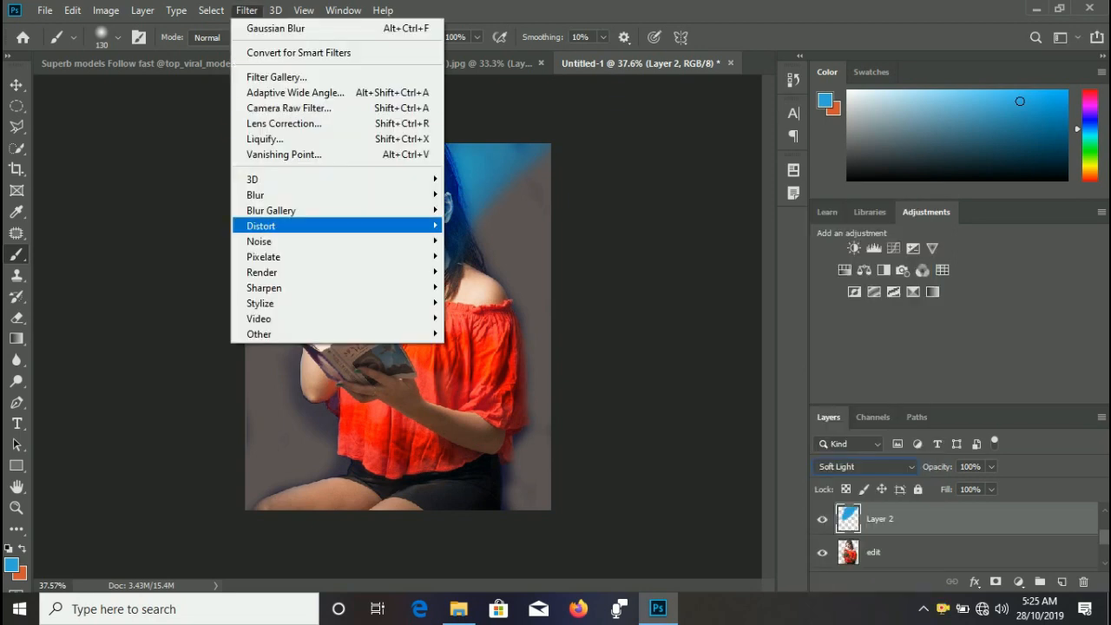
mouse_move(278, 195)
left_click(486, 256)
left_click_drag(617, 354, 654, 355)
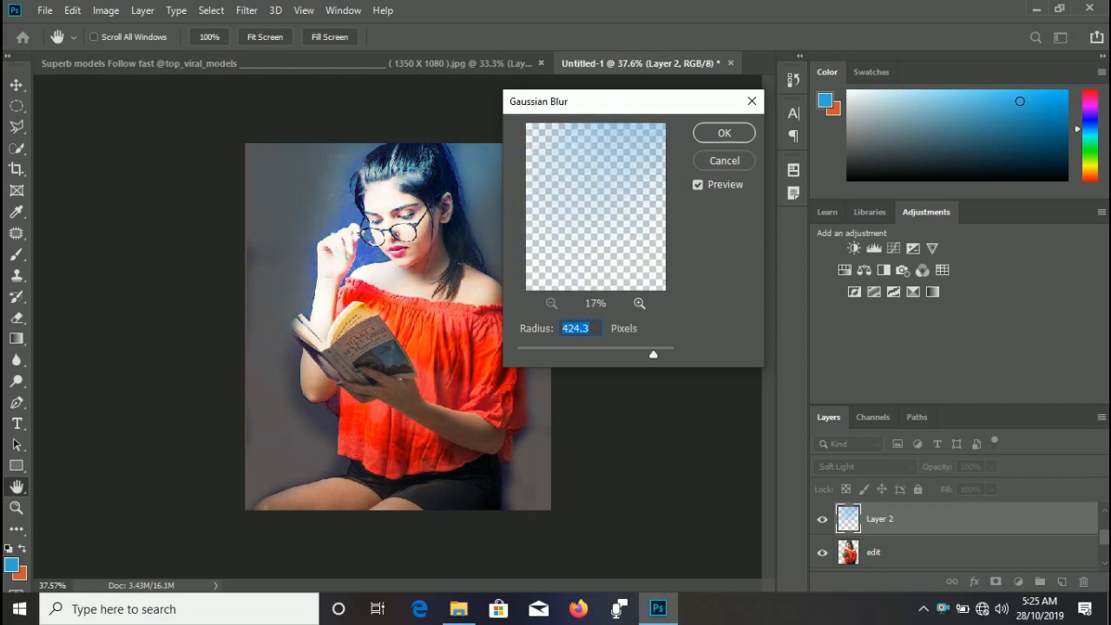
key("Return")
- Set the brush's foreground colour to a near-black shade, starting from a dark blue sampled in the hair
key("b")
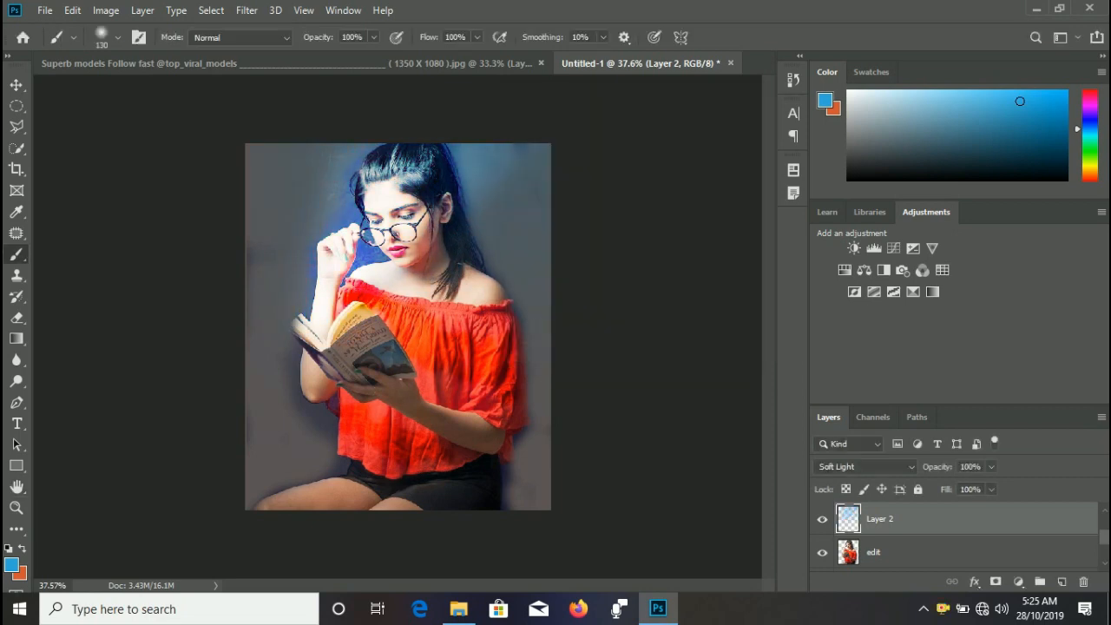
left_click(11, 565)
left_click(462, 213)
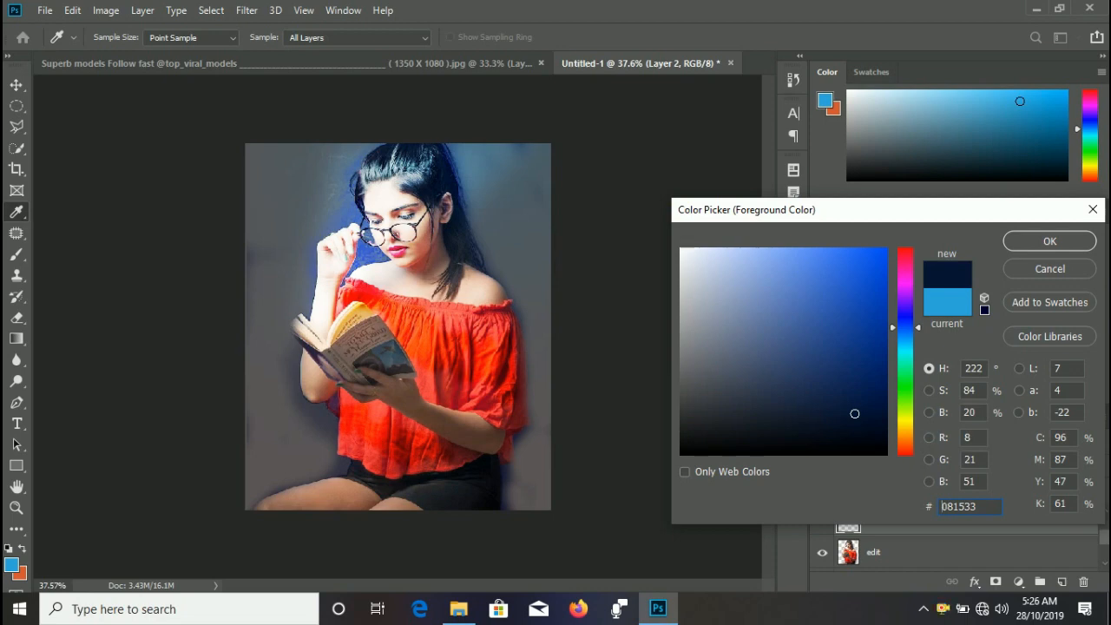
left_click(460, 228)
left_click_drag(817, 422, 700, 444)
key("Return")
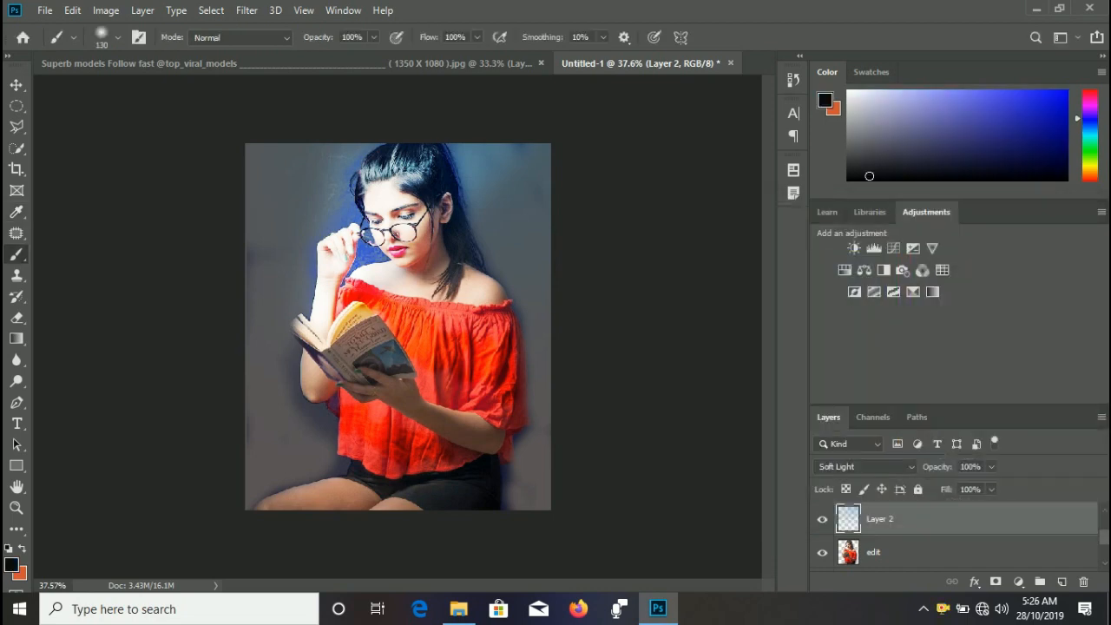
- Darken the woman's hair on Layer 2 with near-black strokes, replacing the oversized first stroke and reducing the brush to 60 px
left_click_drag(371, 167, 452, 172)
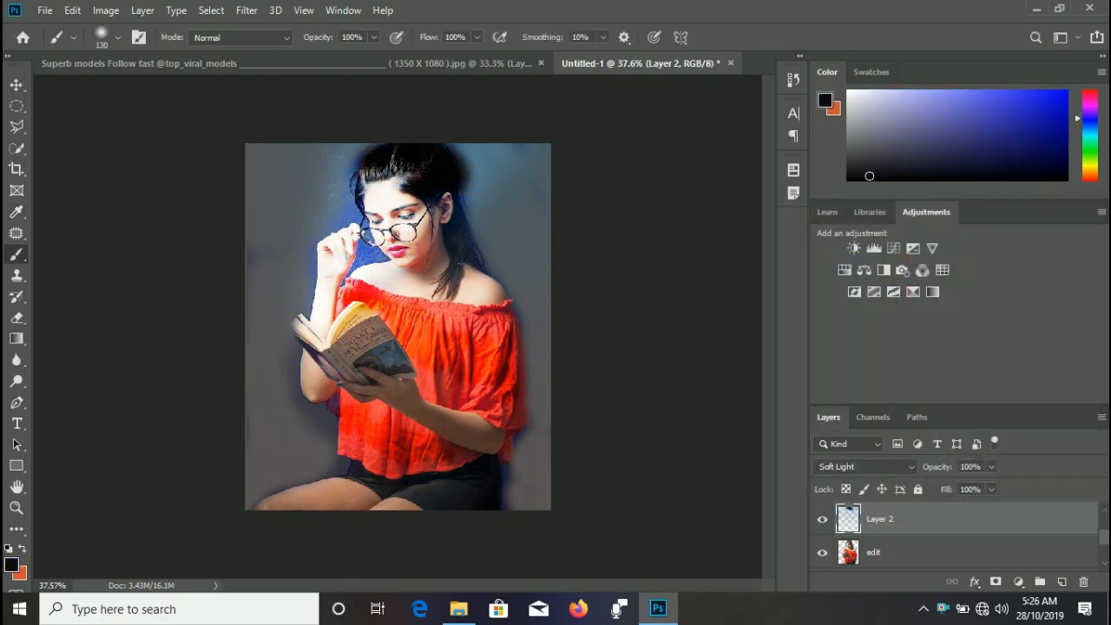
key("ctrl+z")
left_click_drag(455, 225, 474, 255)
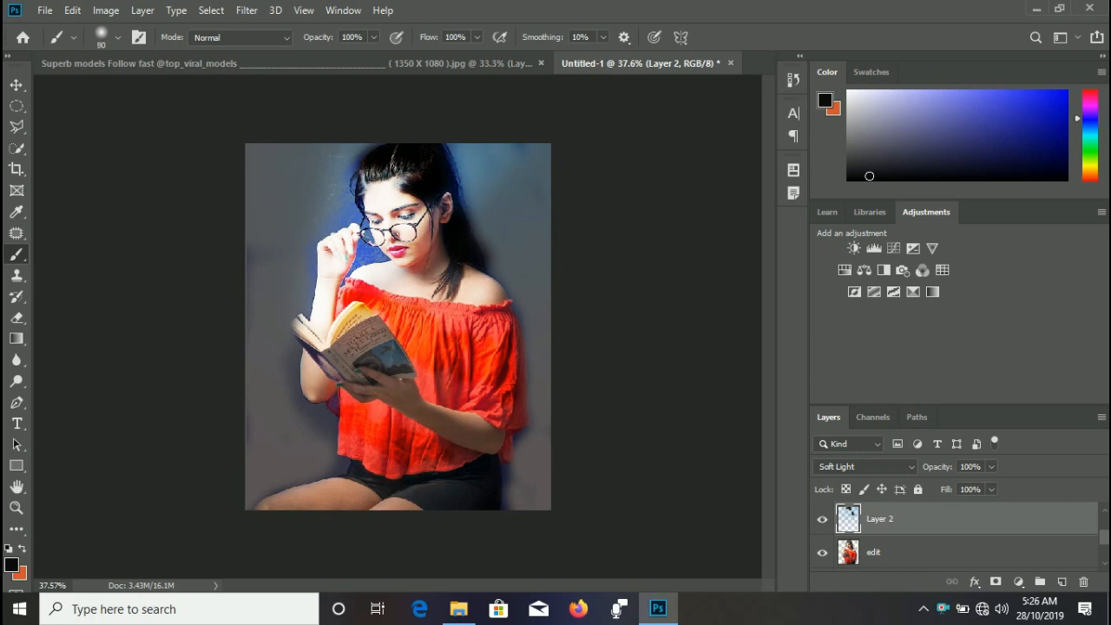
key("bracketleft")
key("bracketleft")
key("bracketleft")
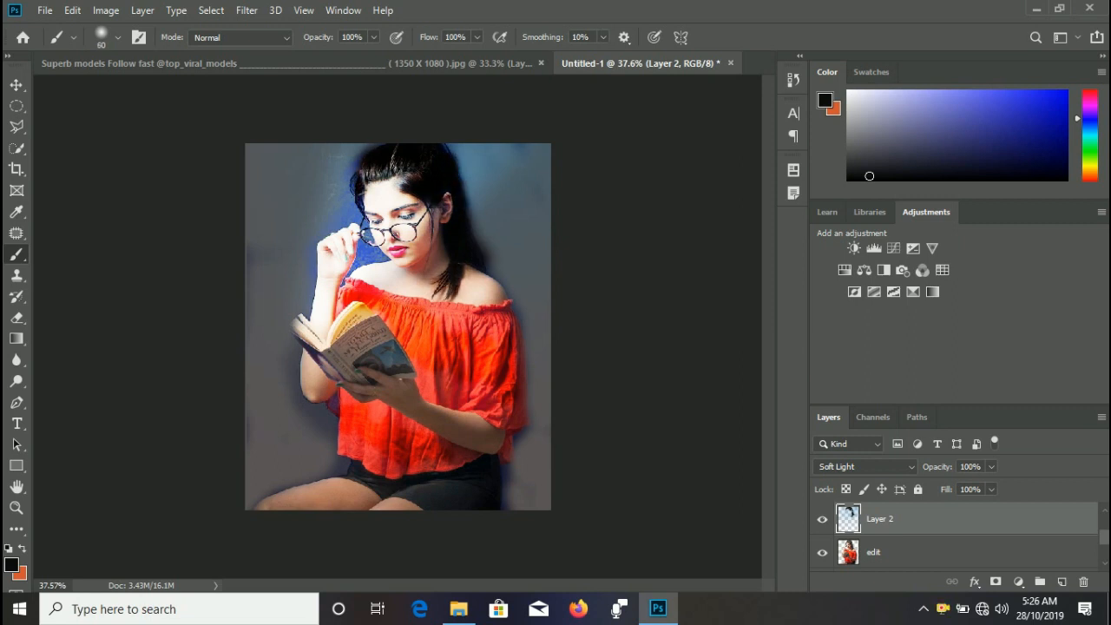
key("p")
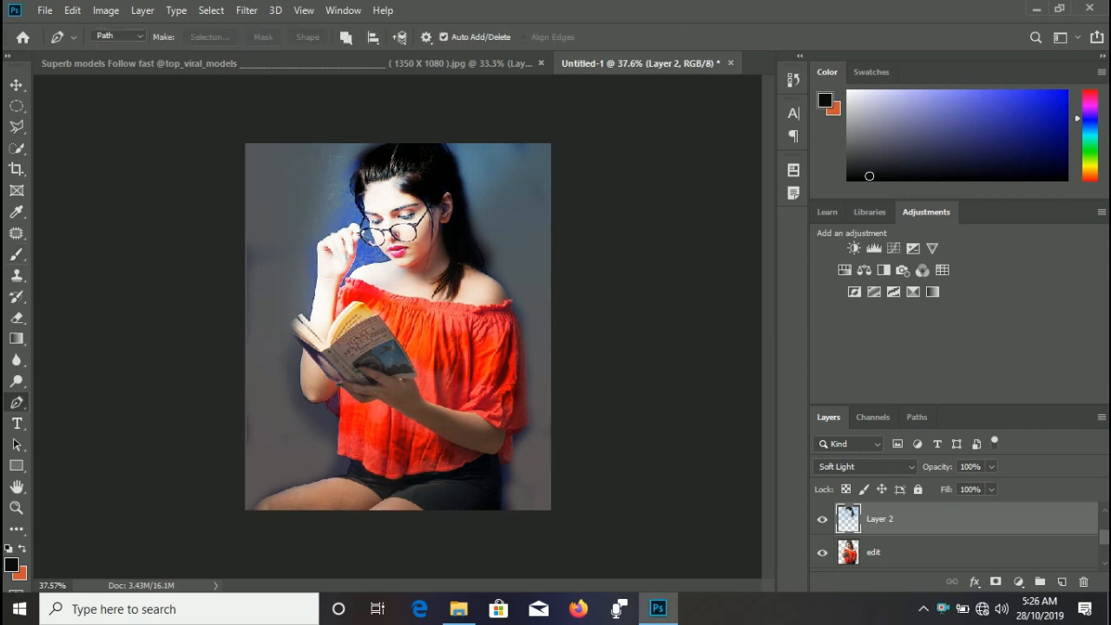
left_click(466, 218)
key("ctrl+z")
right_click(466, 229)
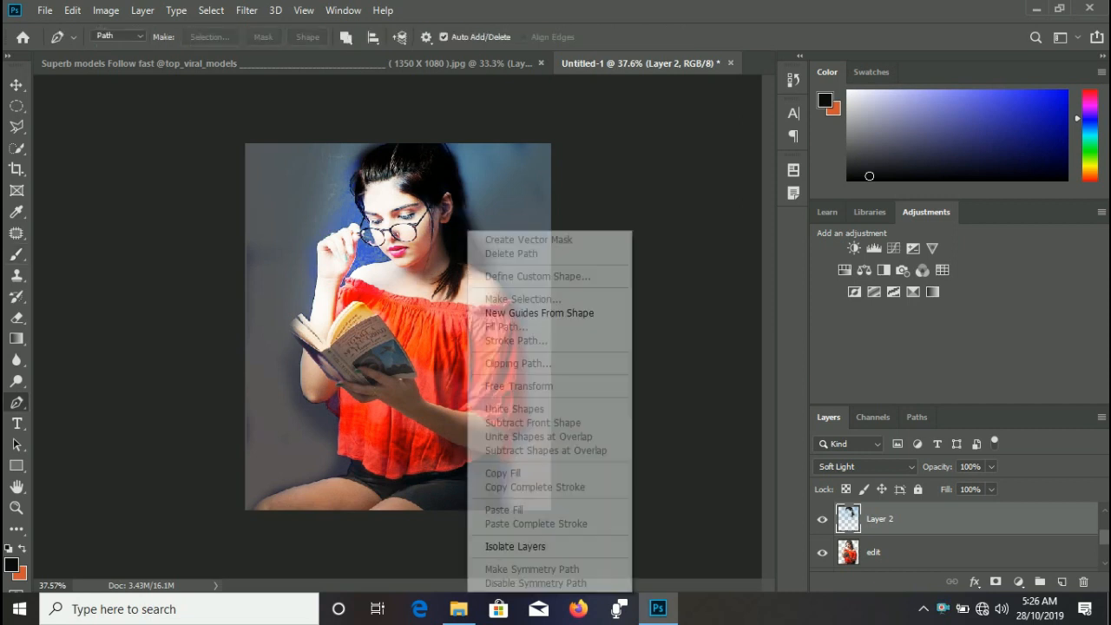
key("Escape")
left_click(16, 254)
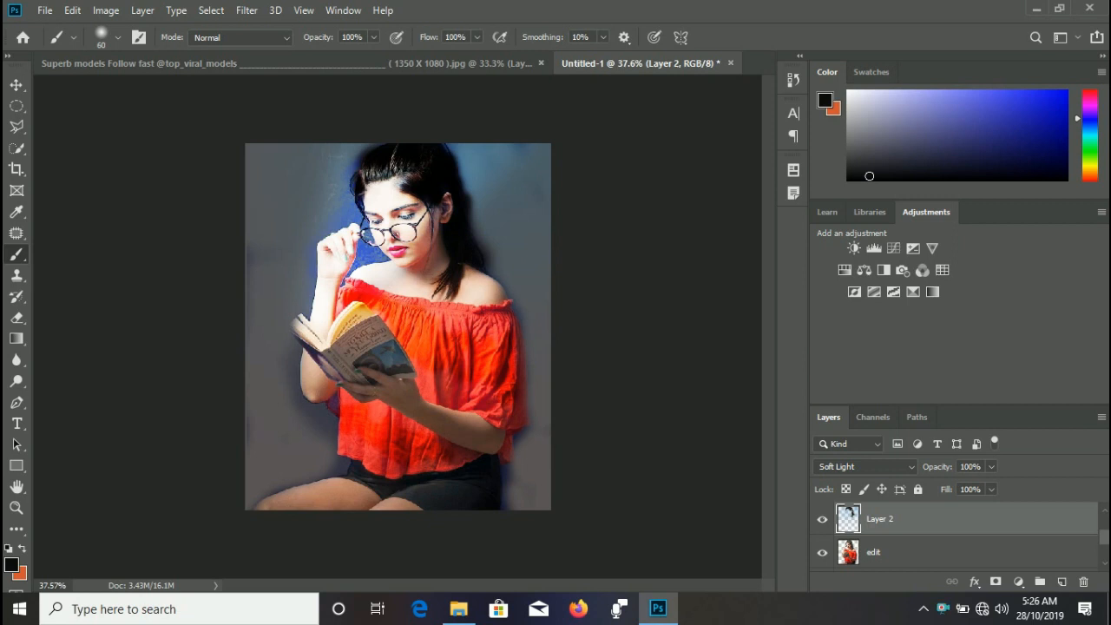
- Add a Gradient Fill layer above Layer 2 with Radial style, reversed, at 177% scale
key("bracketleft")
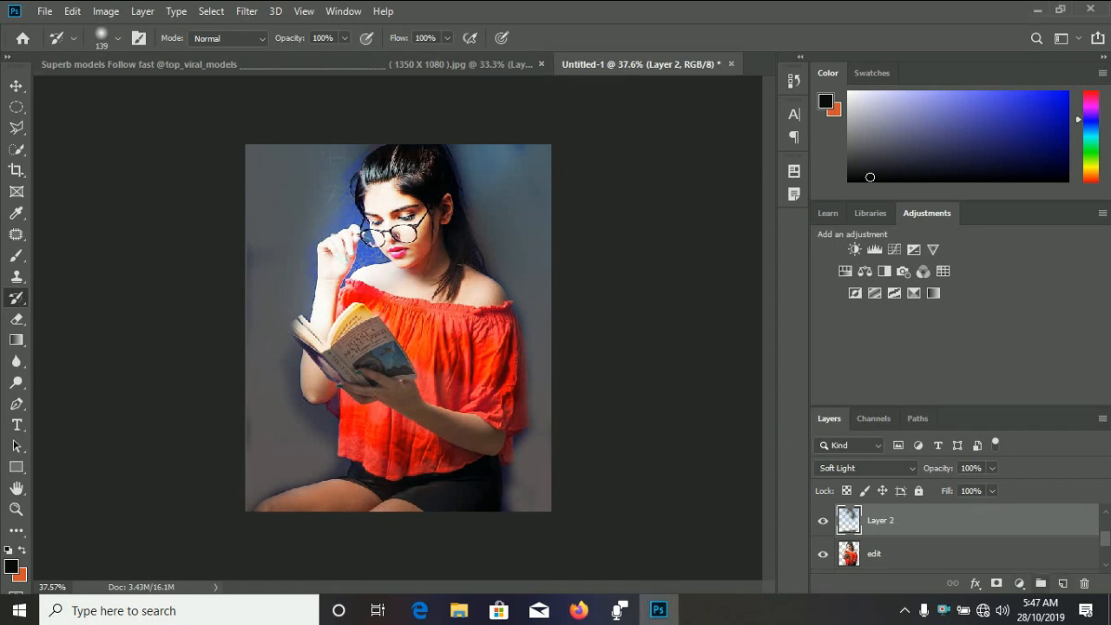
scroll(967, 537, "down", 1)
scroll(968, 536, "up", 2)
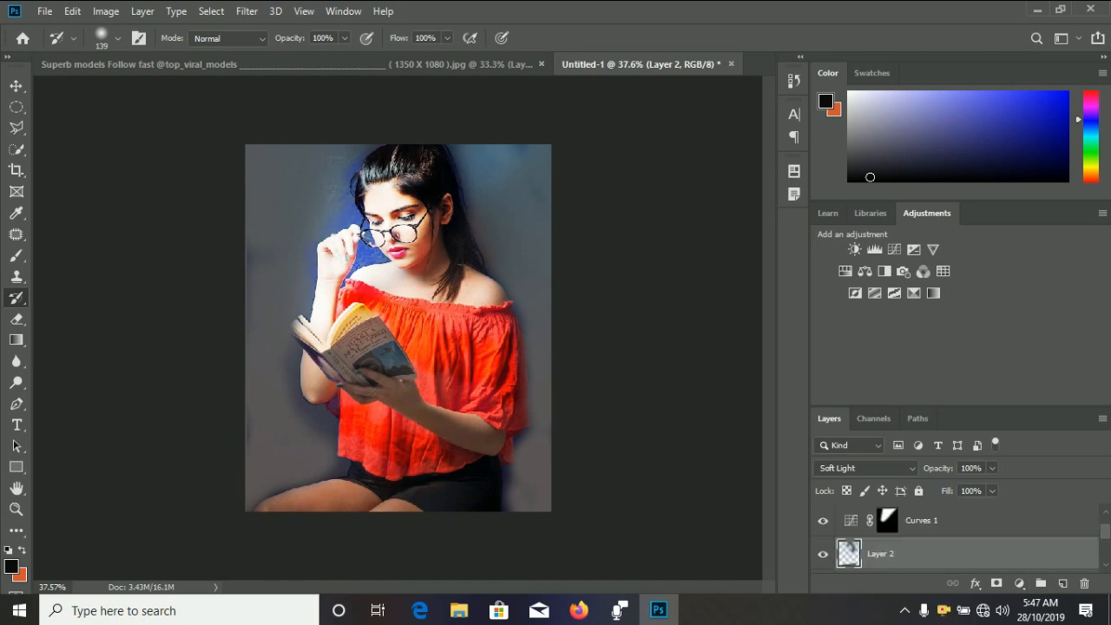
left_click(1062, 584)
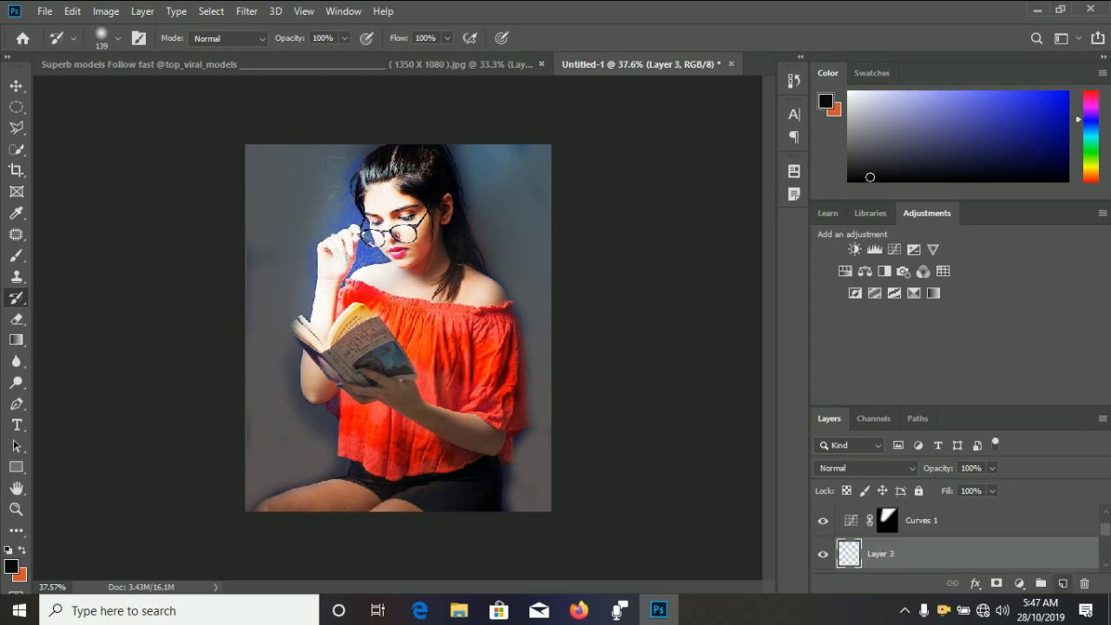
left_click(1019, 584)
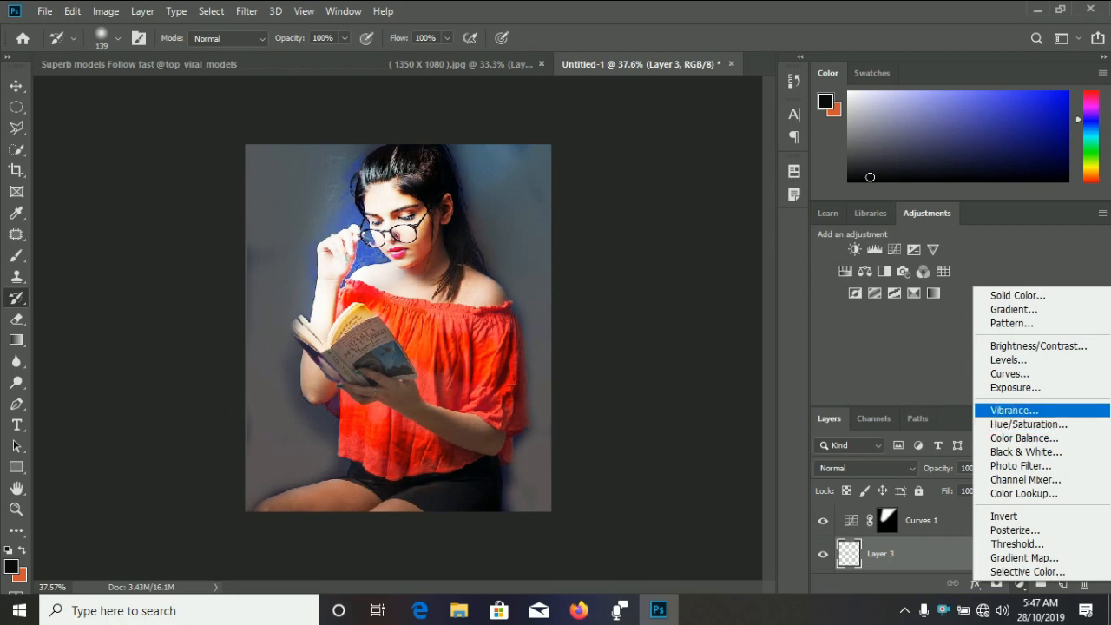
left_click(1014, 309)
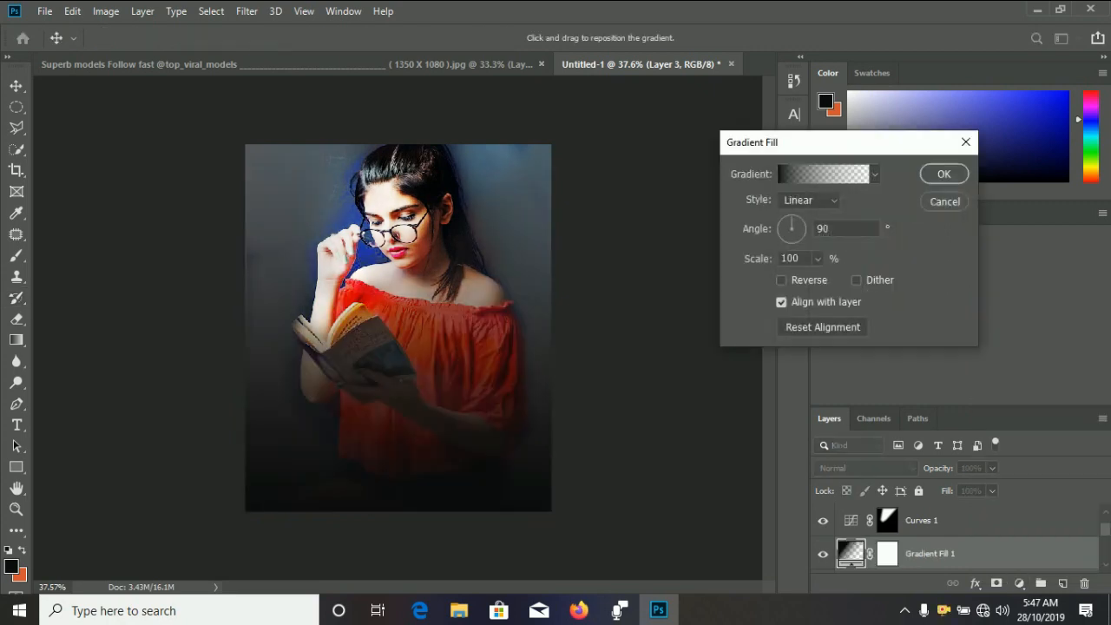
left_click(810, 200)
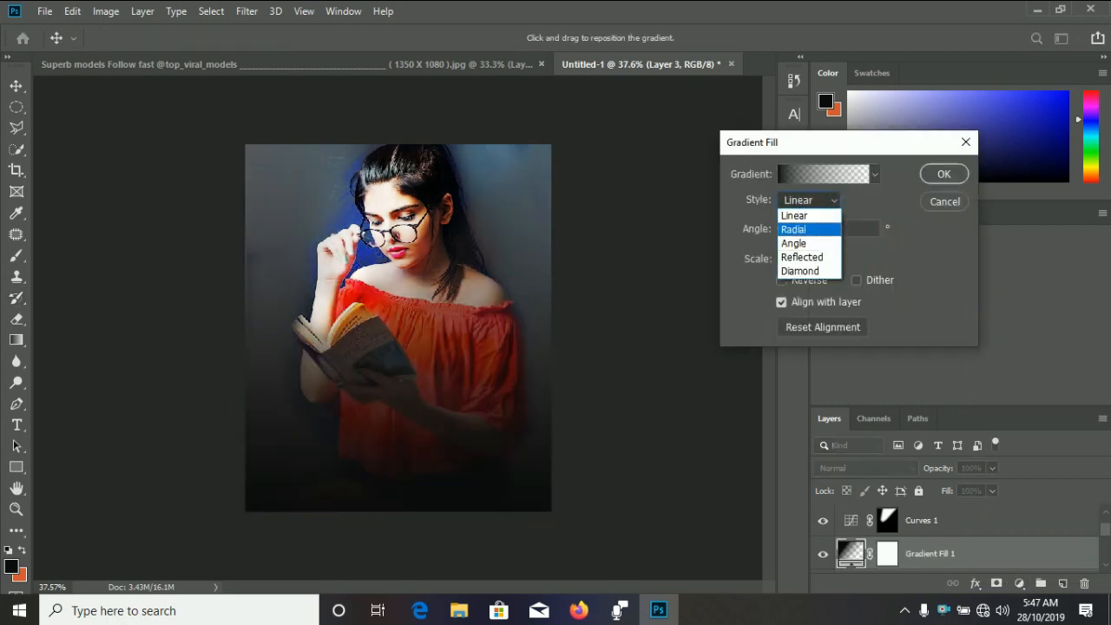
left_click(795, 216)
left_click(781, 280)
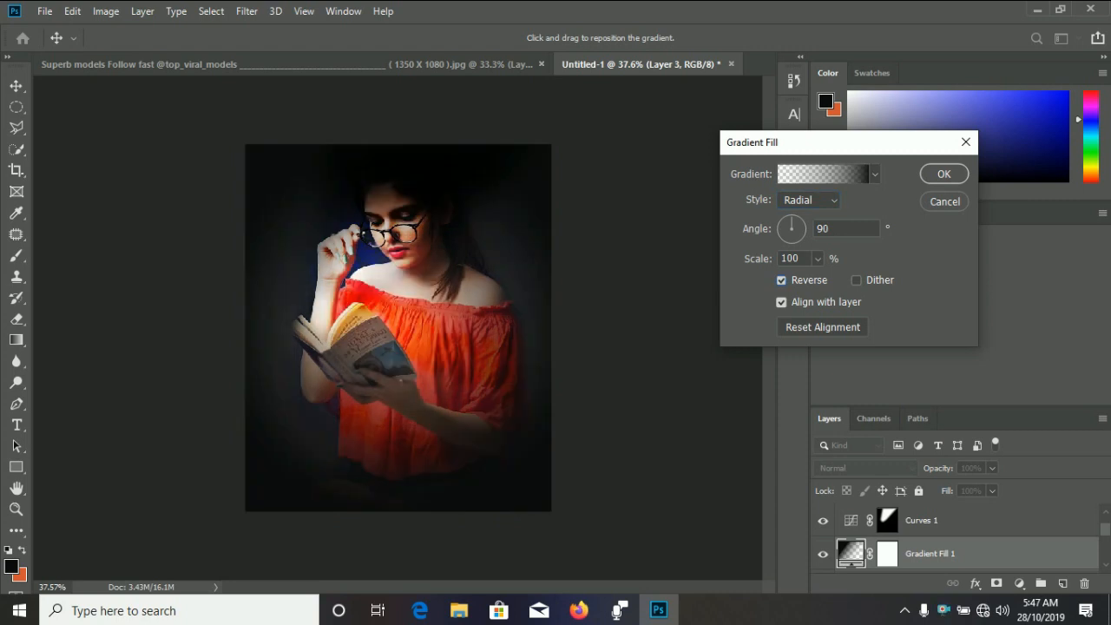
left_click(817, 259)
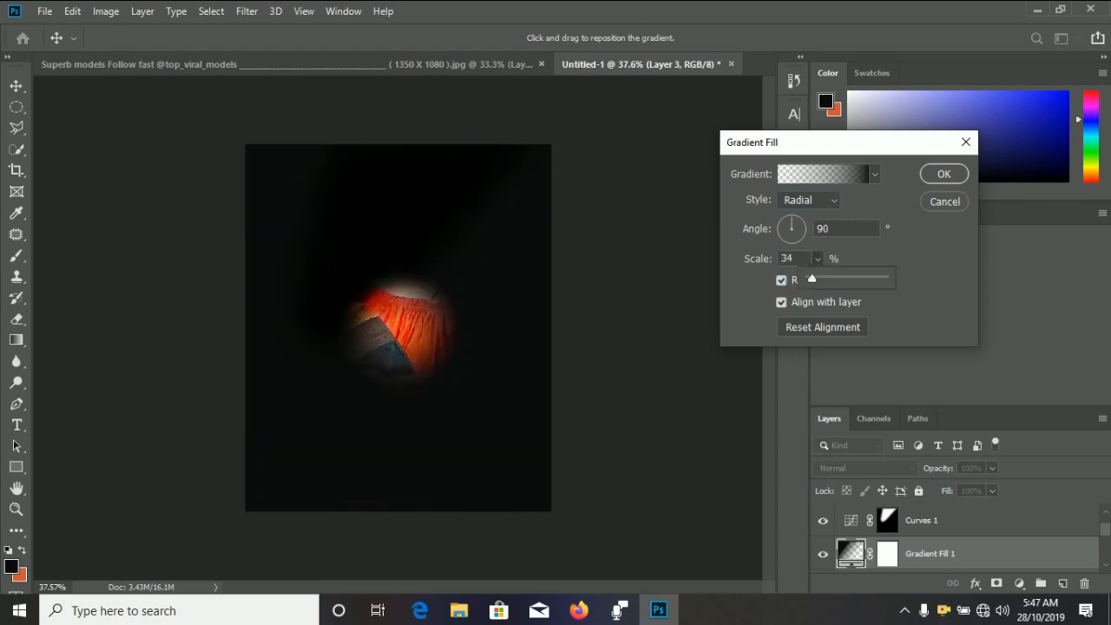
left_click_drag(812, 279, 823, 279)
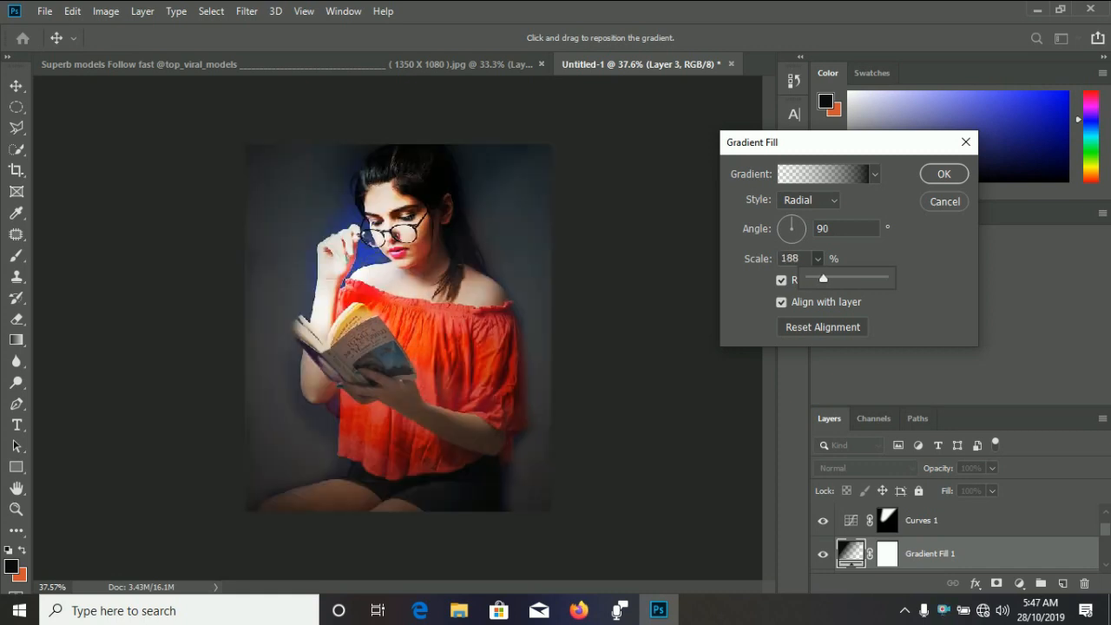
- Set the fill gradient's starting colour stop to black and delete its end colour stop
left_click(822, 174)
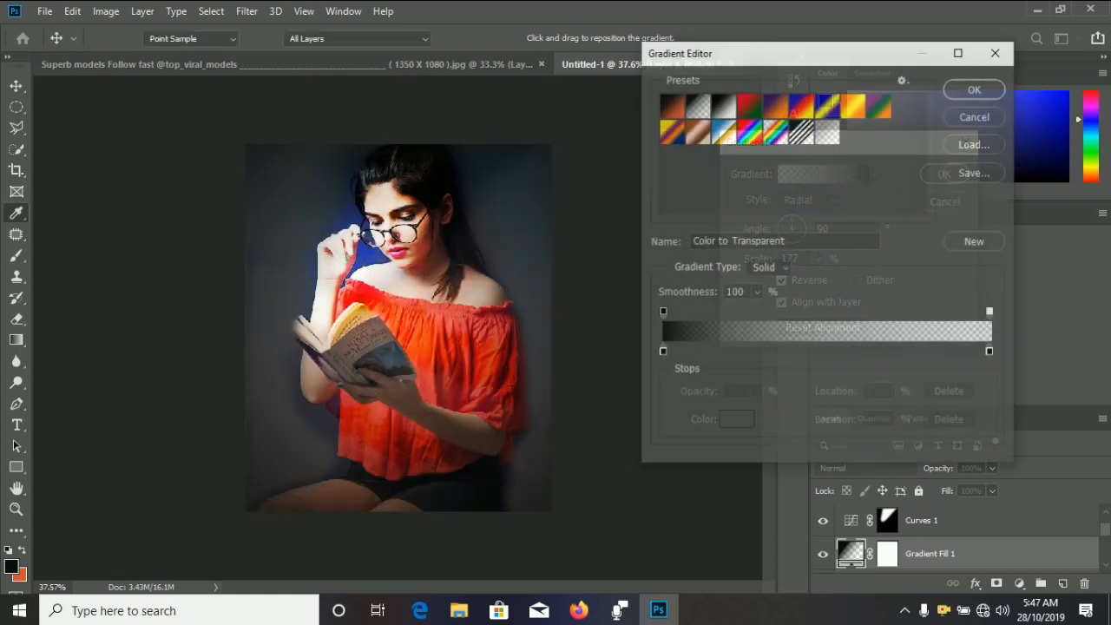
left_click(662, 352)
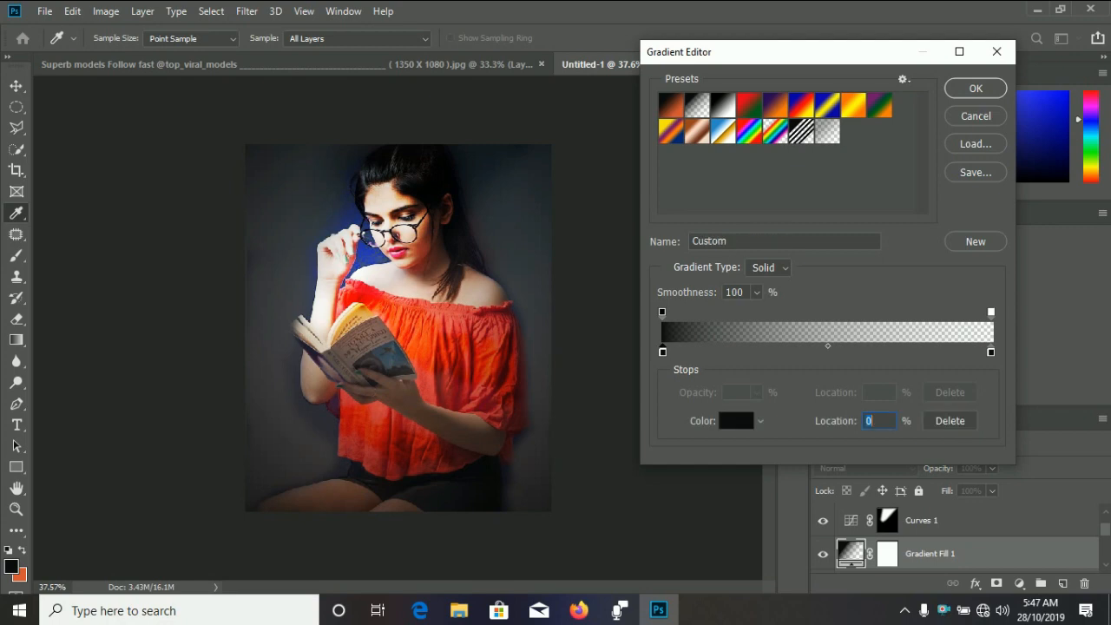
left_click(736, 421)
left_click_drag(861, 449, 887, 455)
key("Return")
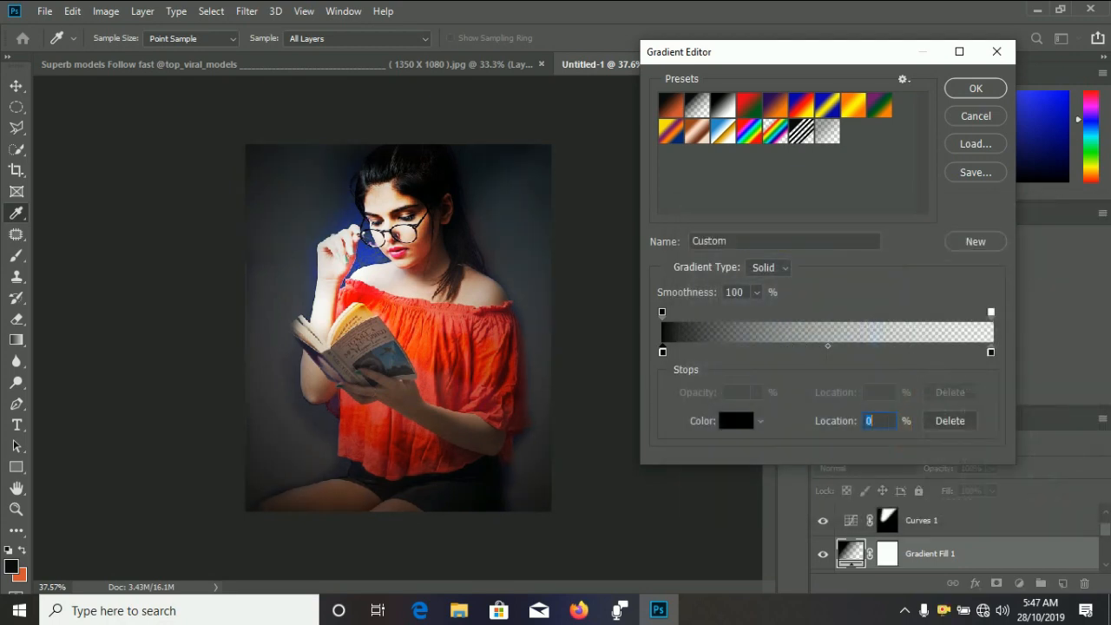
left_click(991, 352)
left_click(950, 421)
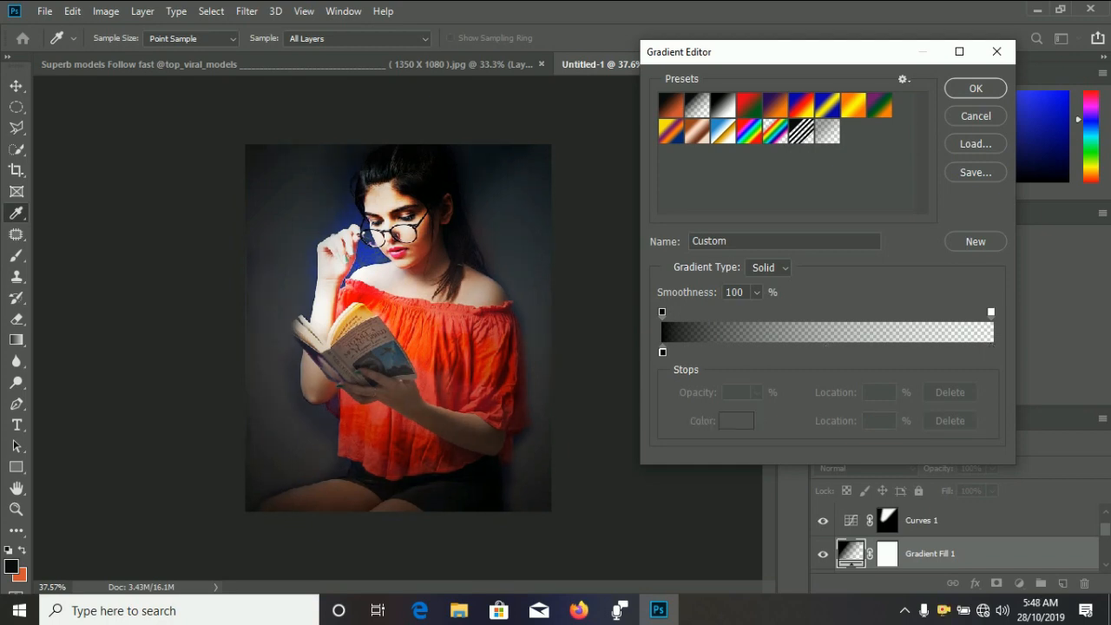
key("Return")
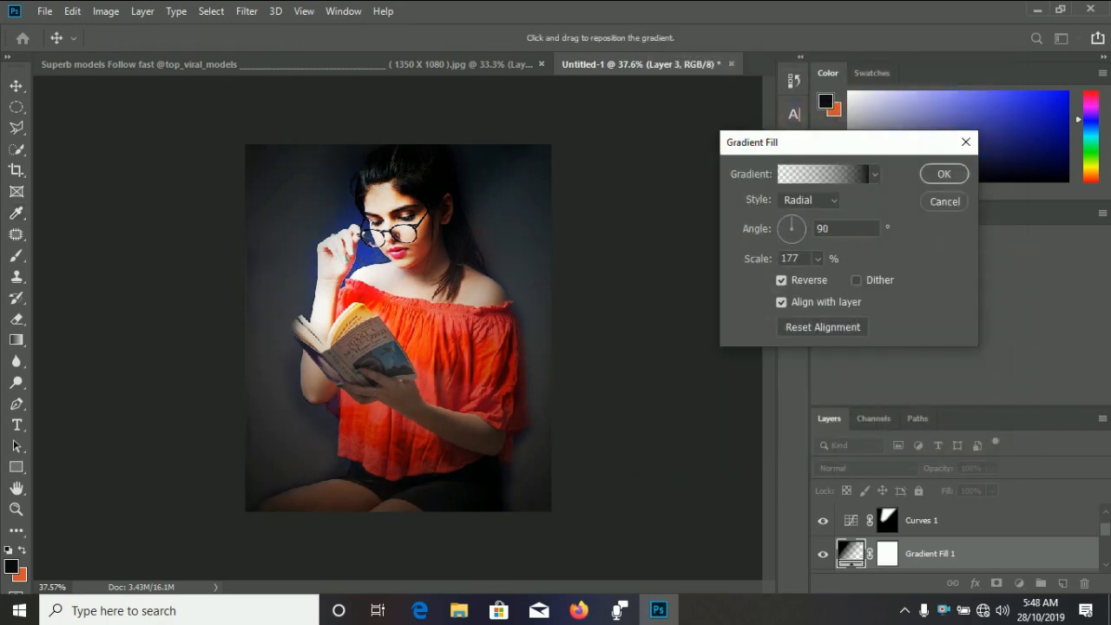
- Raise the gradient fill's scale to 396% and keep its style Radial
left_click(818, 258)
mouse_move(817, 279)
left_mouse_down()
mouse_move(847, 279)
mouse_move(829, 278)
left_mouse_up()
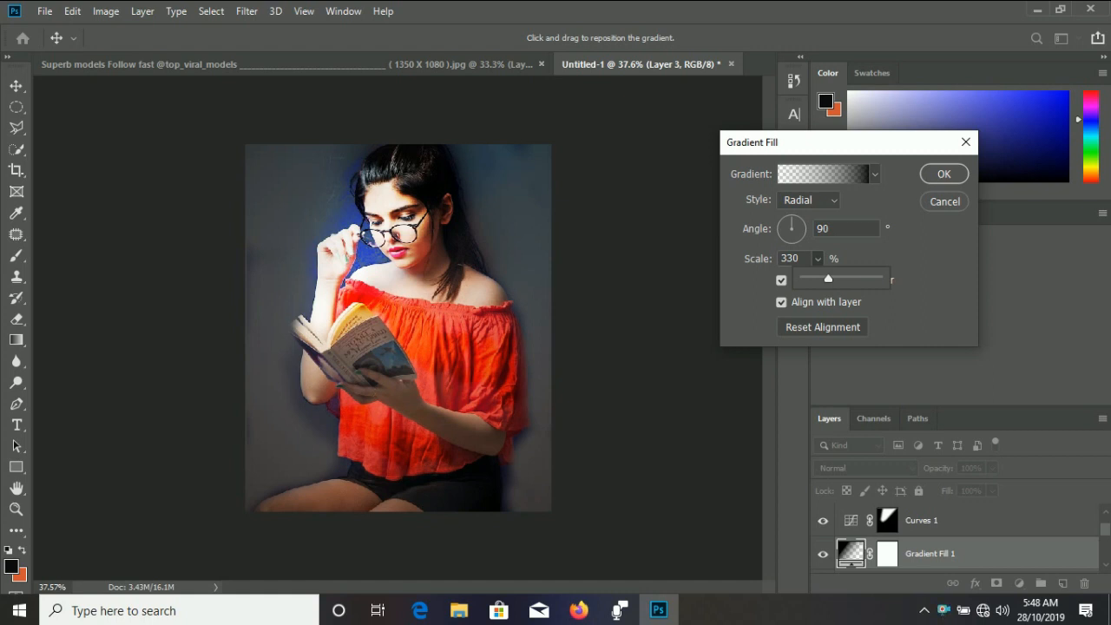
mouse_move(829, 278)
left_mouse_down()
mouse_move(858, 279)
mouse_move(813, 278)
mouse_move(834, 279)
left_mouse_up()
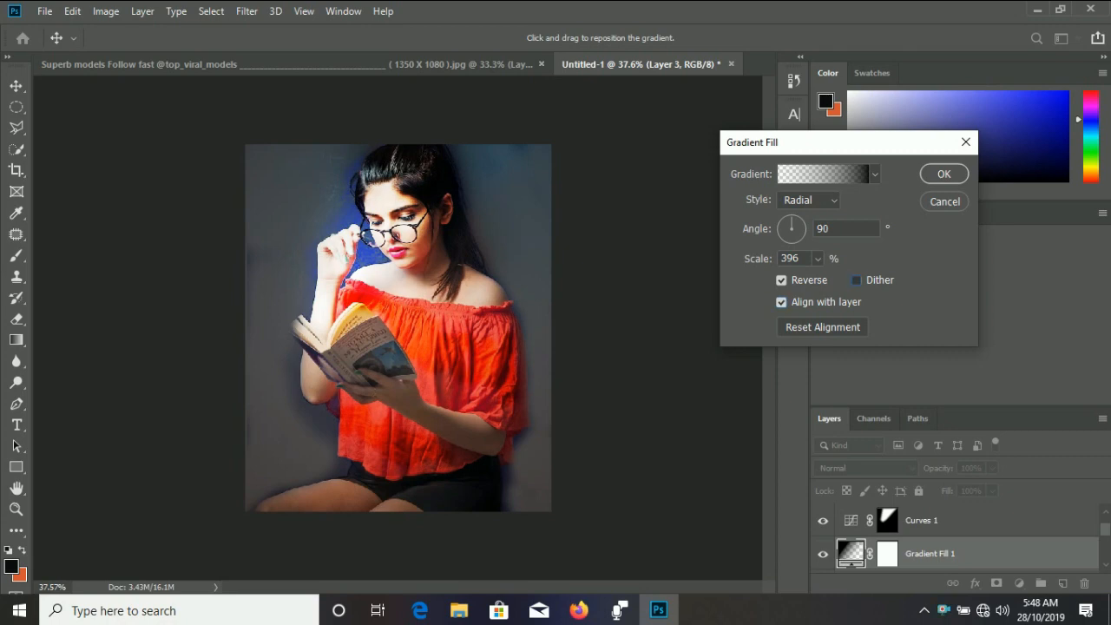
left_click(811, 201)
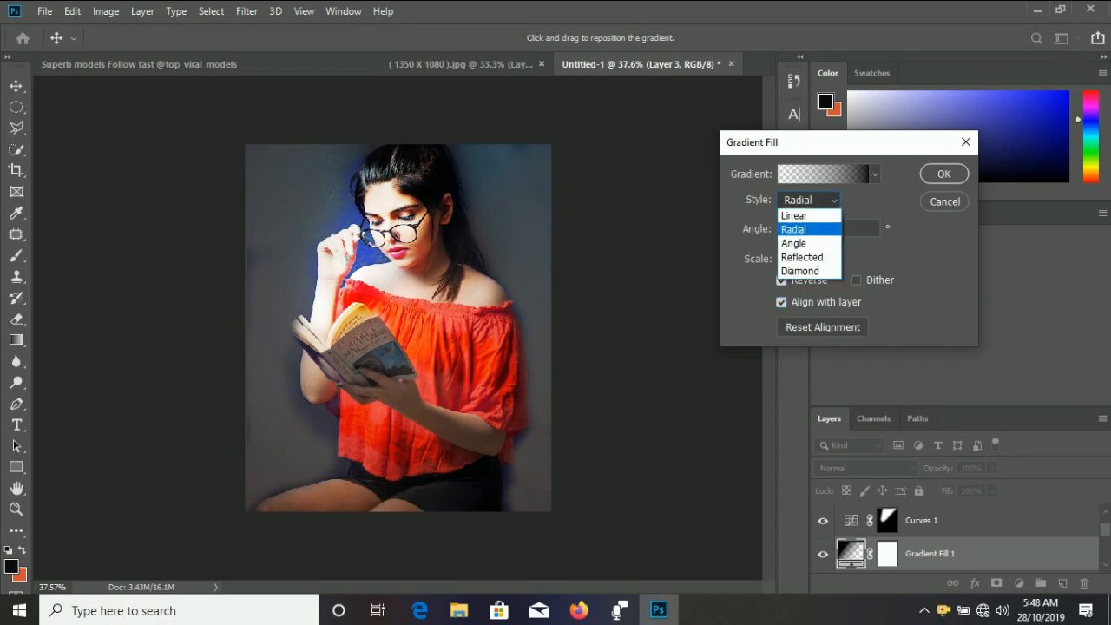
left_click(799, 229)
- Replace the fill with a striped transparent gradient at 1000% scale and adjust its angle for a dark vignette around the woman
left_click(822, 174)
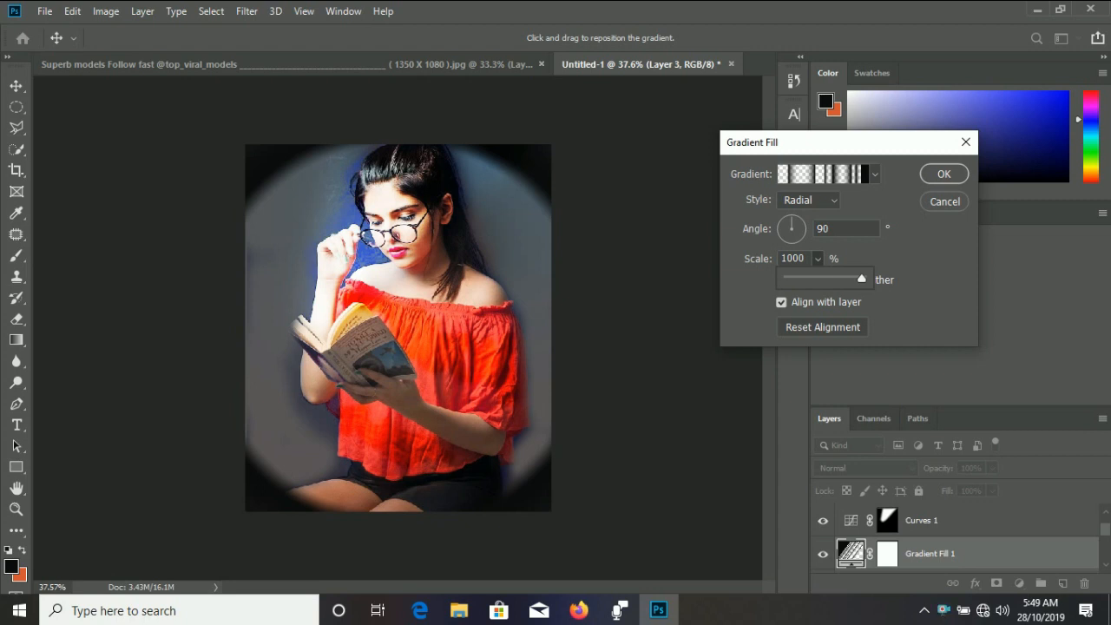
left_click(802, 228)
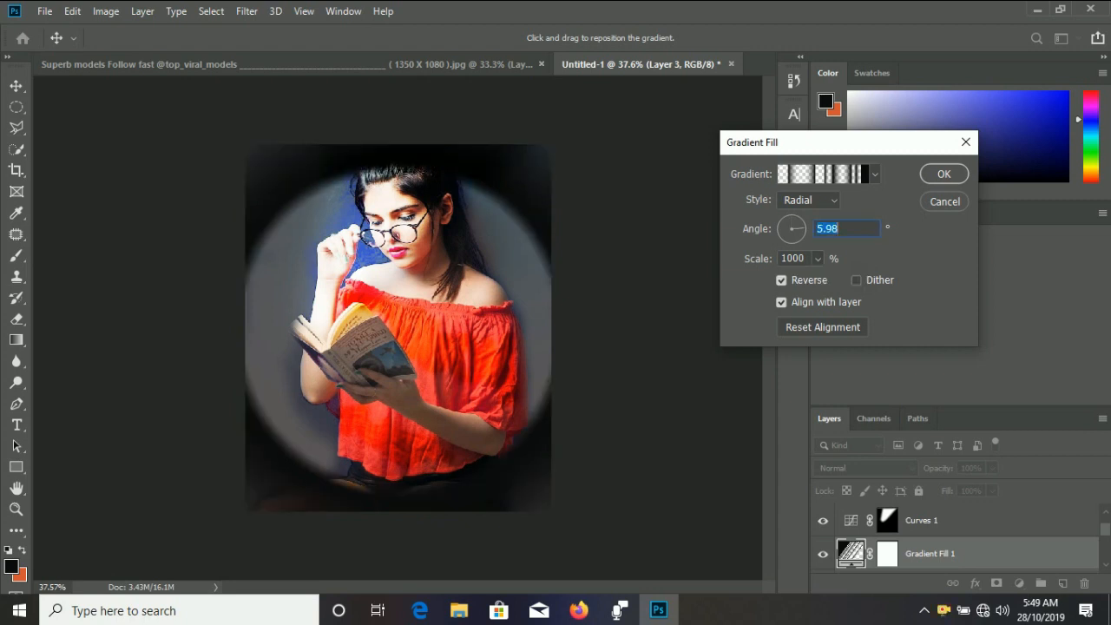
left_click_drag(802, 228, 762, 207)
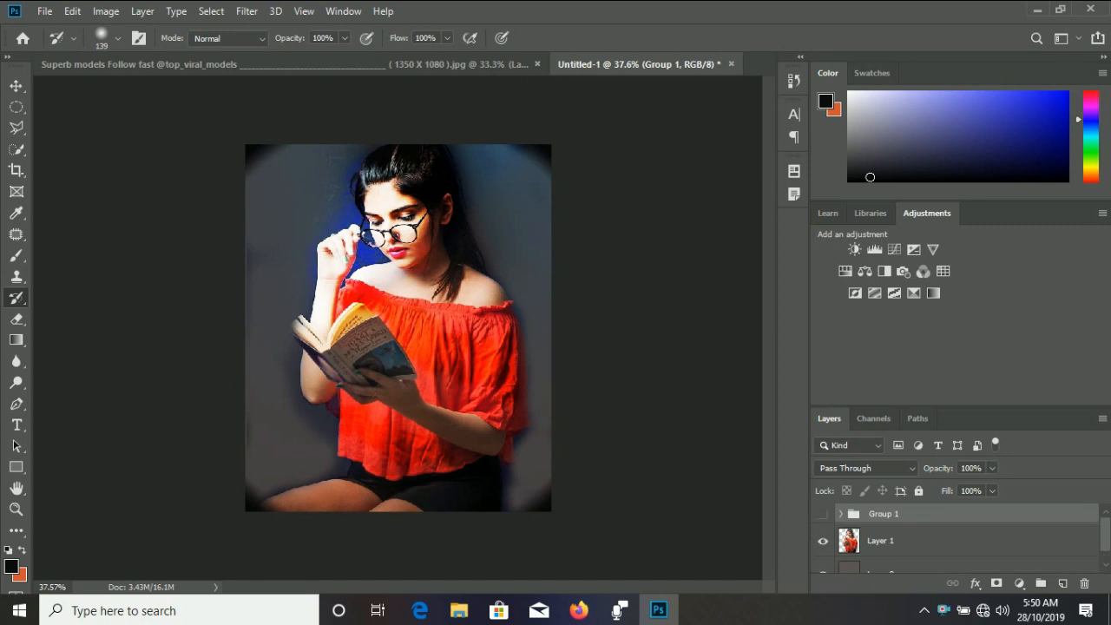
- Compare the image before and after the edit by toggling Group 1's visibility, leaving the group shown
left_click(823, 514)
left_click(823, 514)
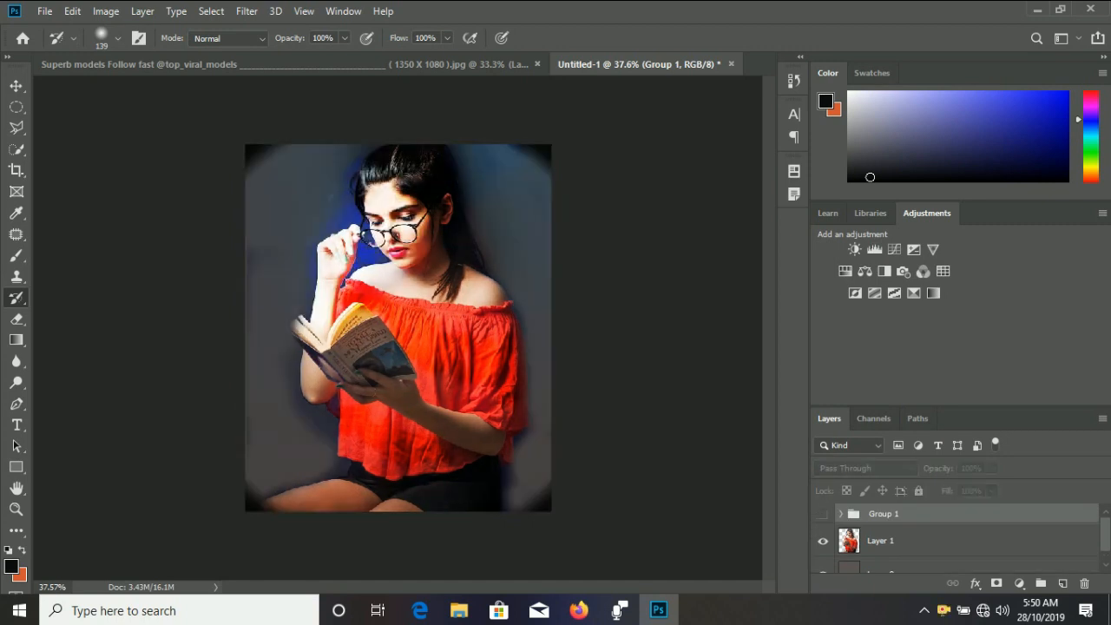
scroll(822, 514, "down", 1)
scroll(823, 513, "up", 1)
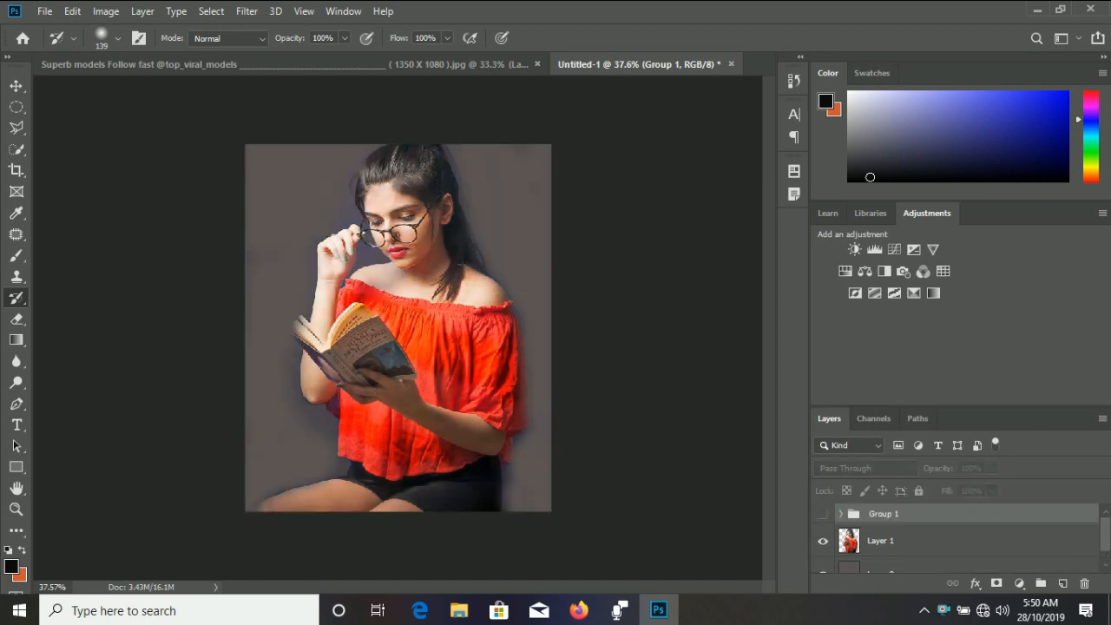
left_click(822, 514)
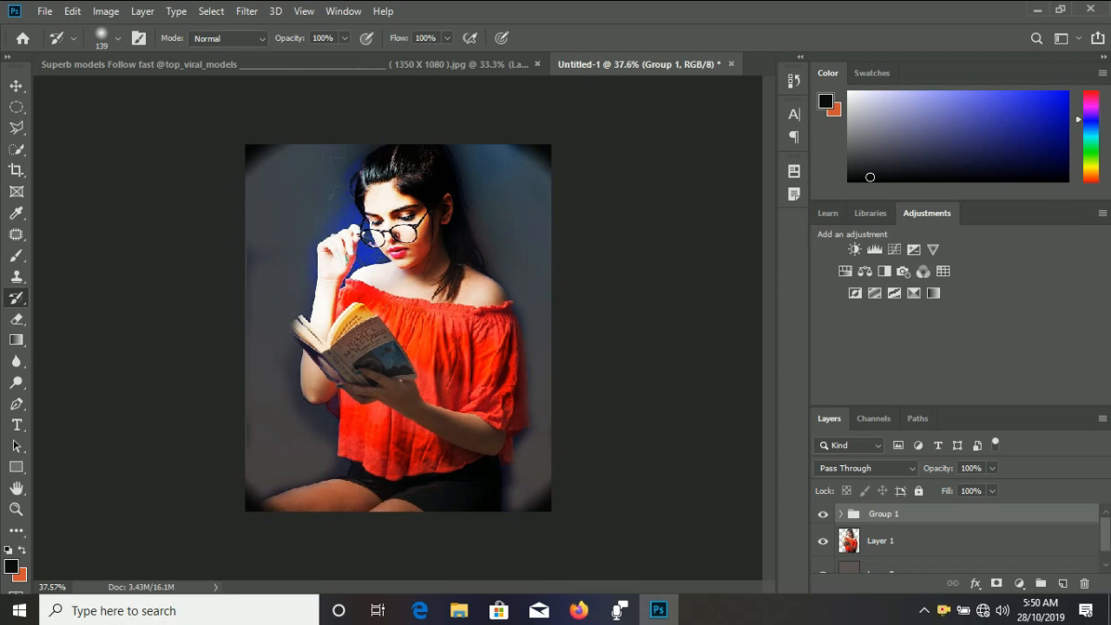
- Start saving the document in JPEG format to the THUMBNAILS folder on Local Disk (D:)
key("ctrl+s")
left_click(326, 329)
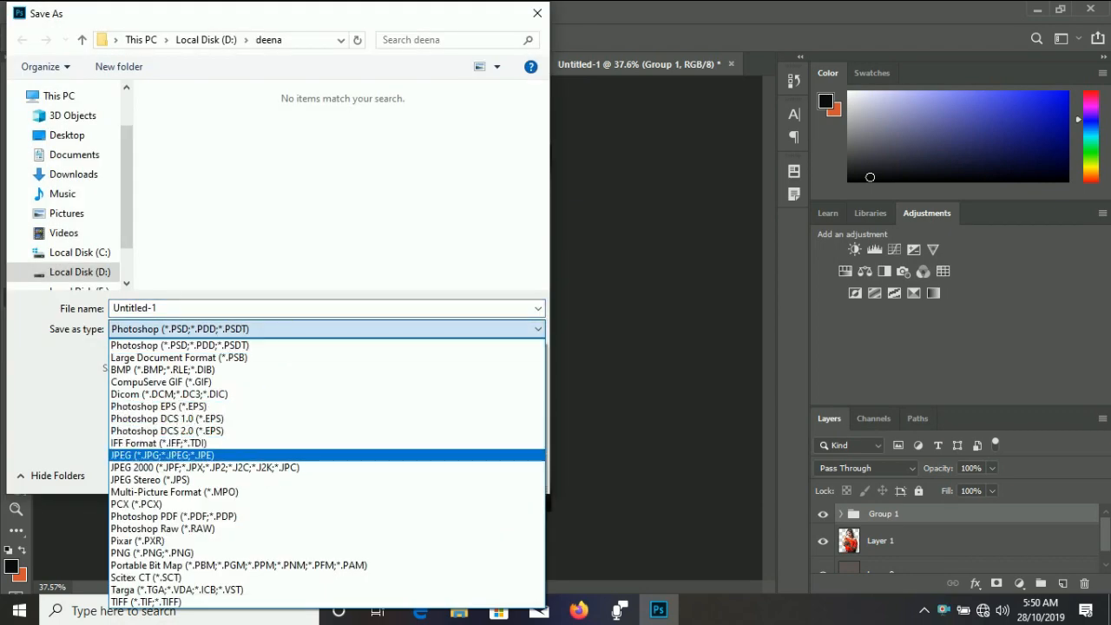
key("Return")
left_click(82, 40)
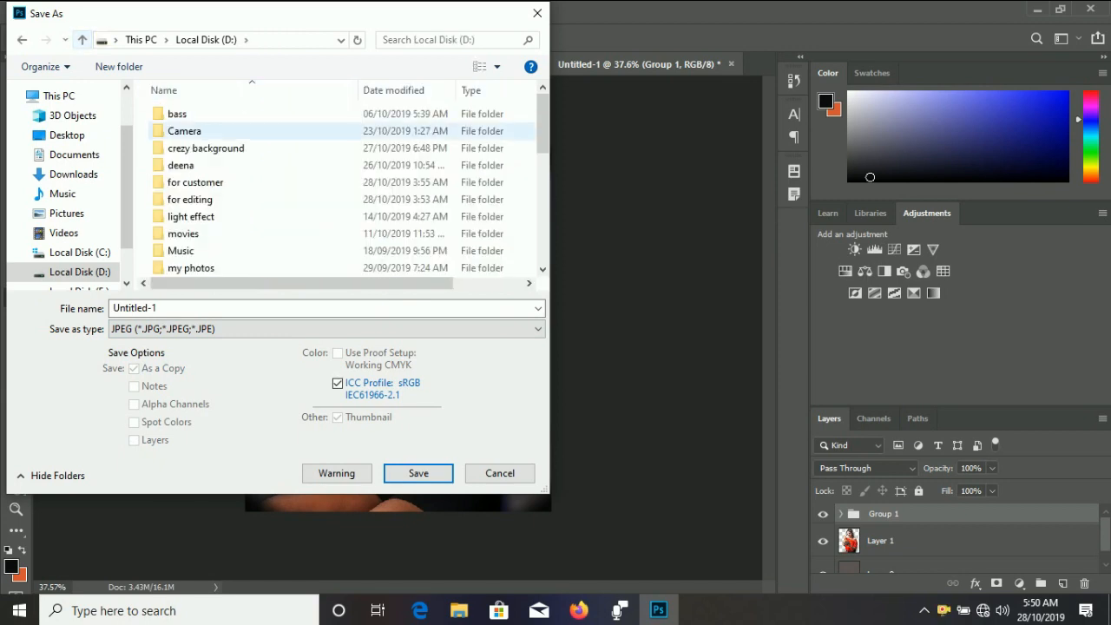
scroll(215, 198, "down", 7)
scroll(215, 215, "up", 1)
double_click(219, 184)
scroll(307, 250, "down", 3)
- Name the JPEG file editing and save it
left_click(299, 308)
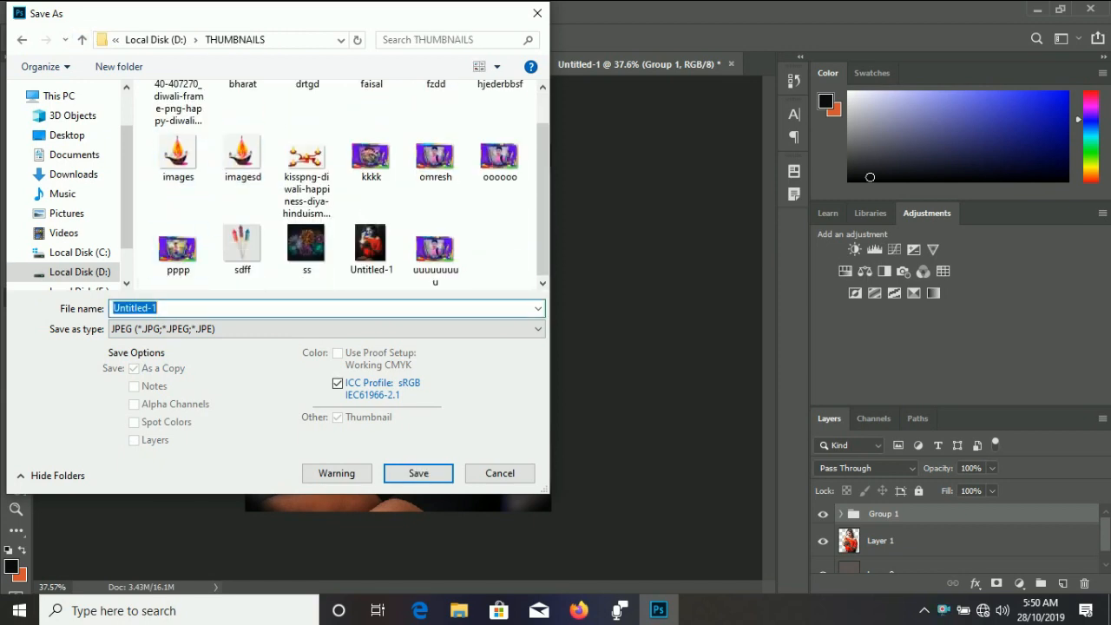
type("editing")
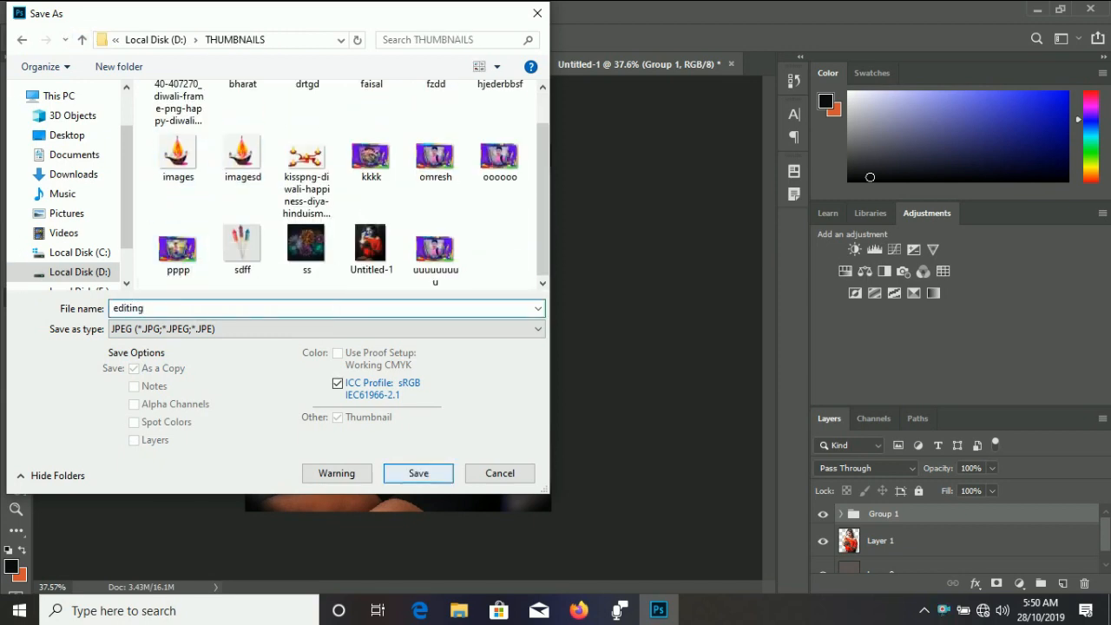
left_click(418, 473)
key("Return")
- Switch to File Explorer and open the saved editing image from the THUMBNAILS folder on Local Disk (D:)
left_click(1037, 10)
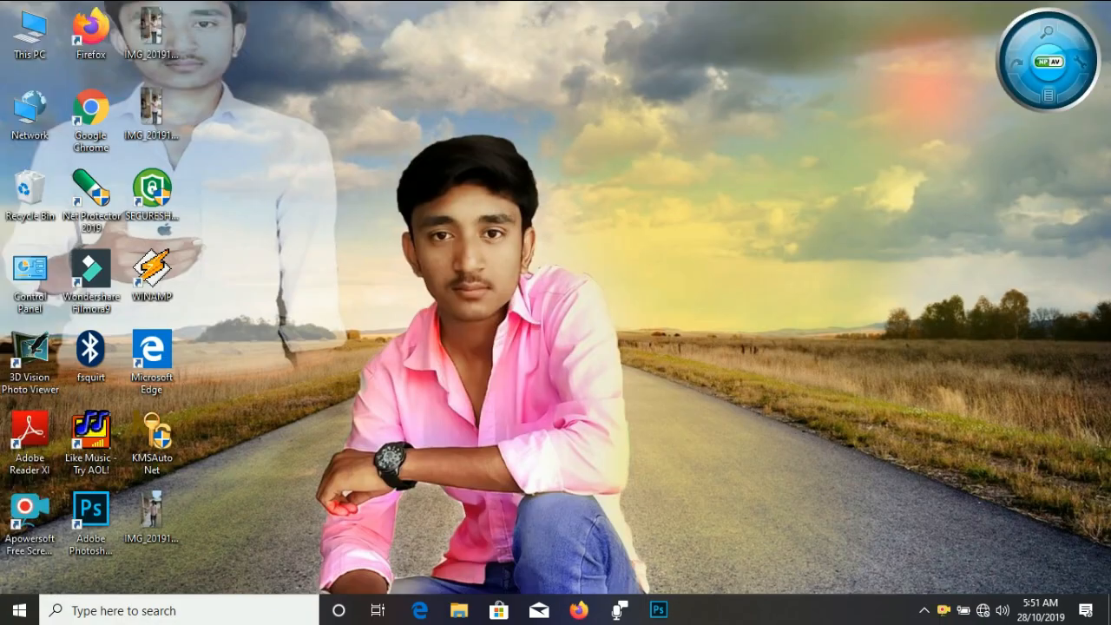
double_click(31, 34)
double_click(425, 230)
double_click(624, 227)
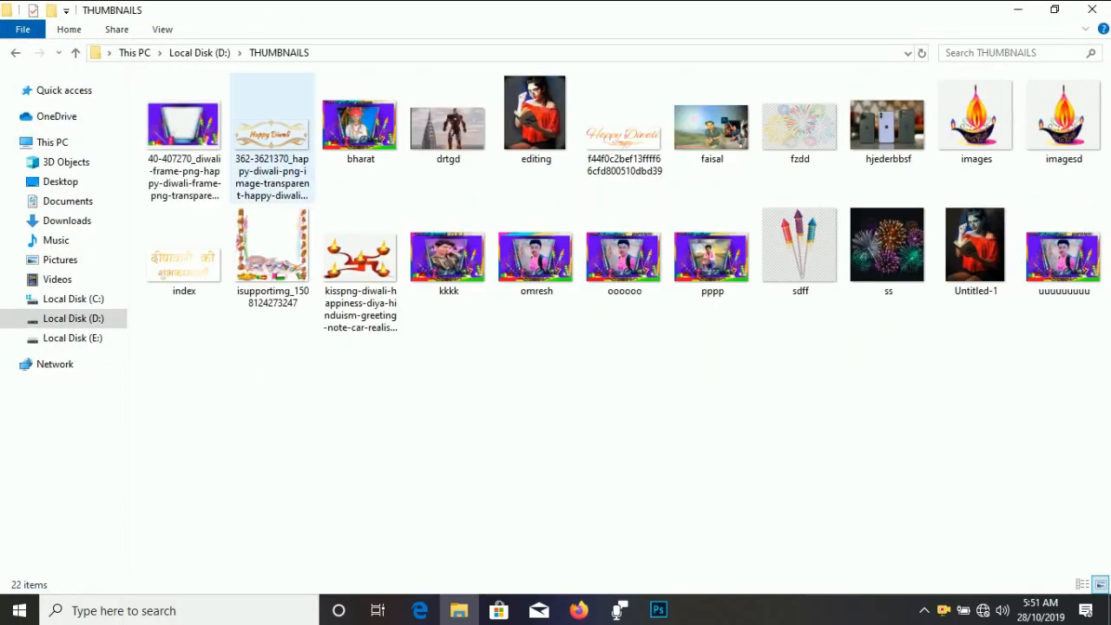
double_click(536, 121)
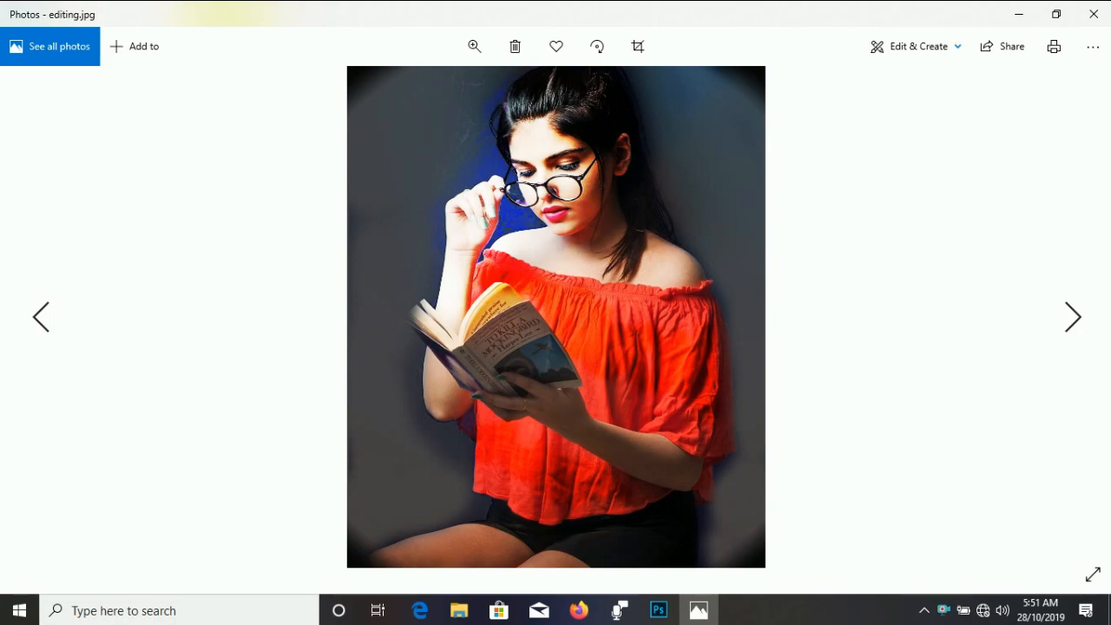
- Inspect the book, face and hair up close in the saved image, then close the photo viewer and the folder
scroll(556, 382, "up", 6)
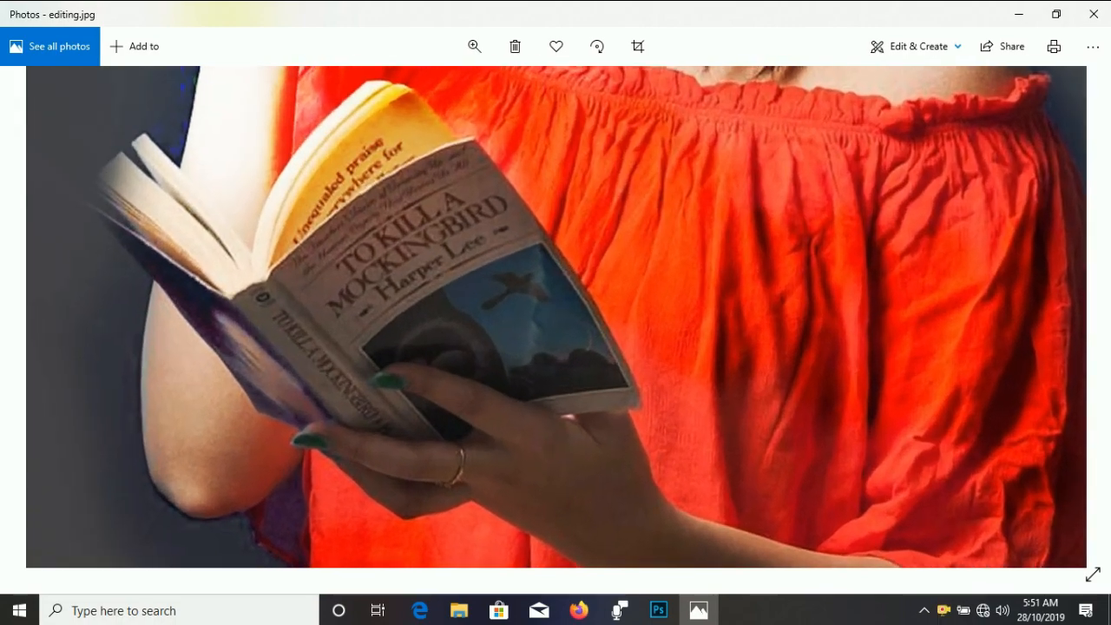
left_click_drag(555, 304, 588, 548)
left_click_drag(590, 191, 476, 509)
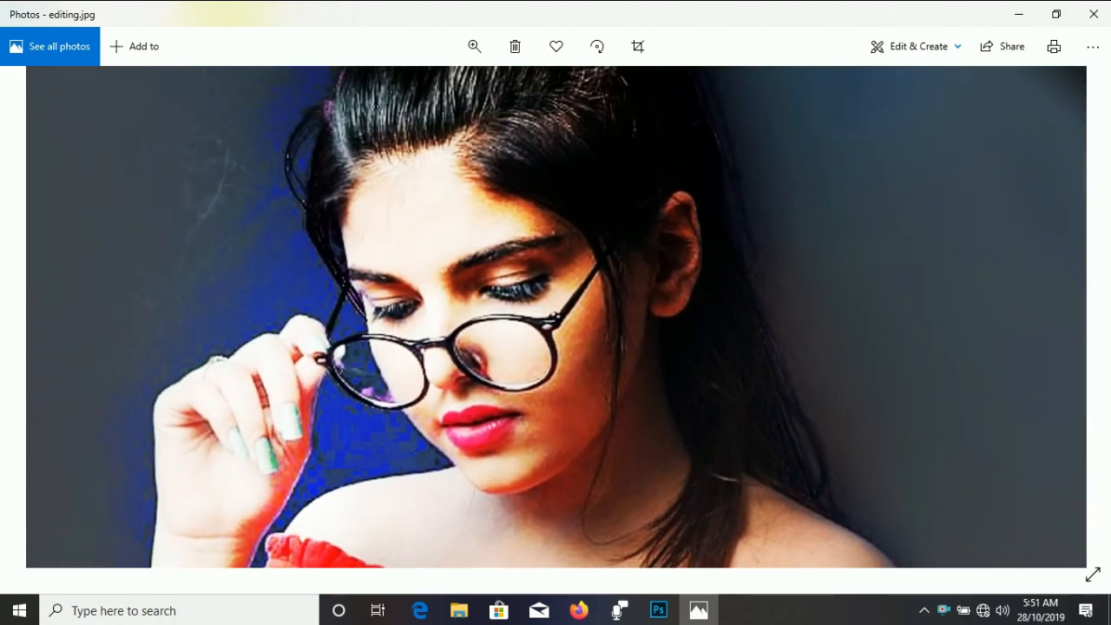
scroll(555, 373, "down", 2)
scroll(556, 317, "down", 3)
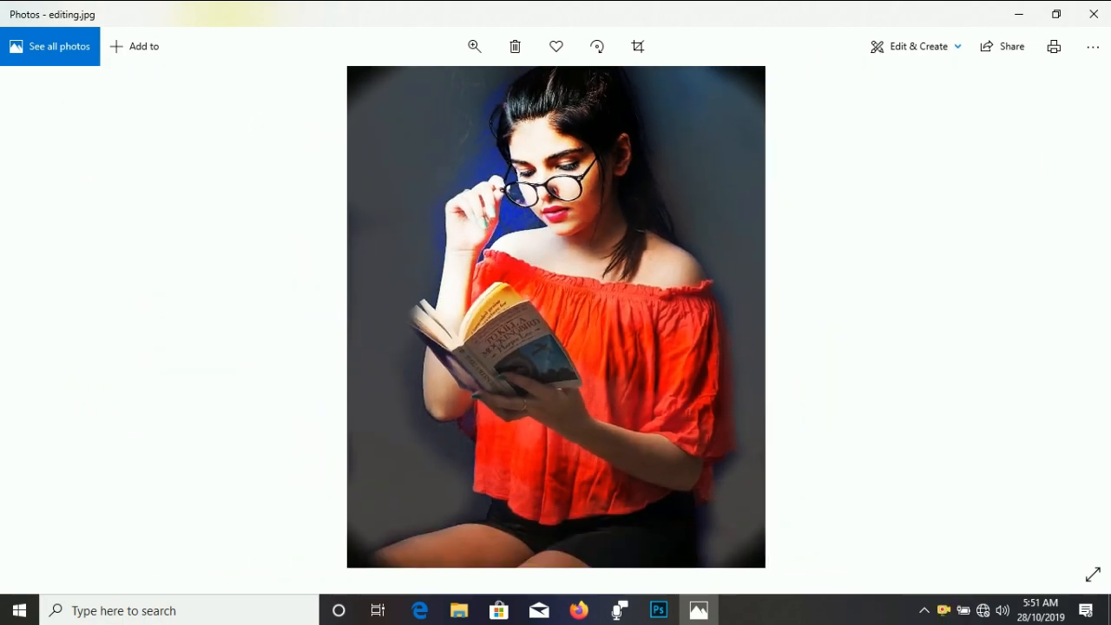
left_click(1093, 13)
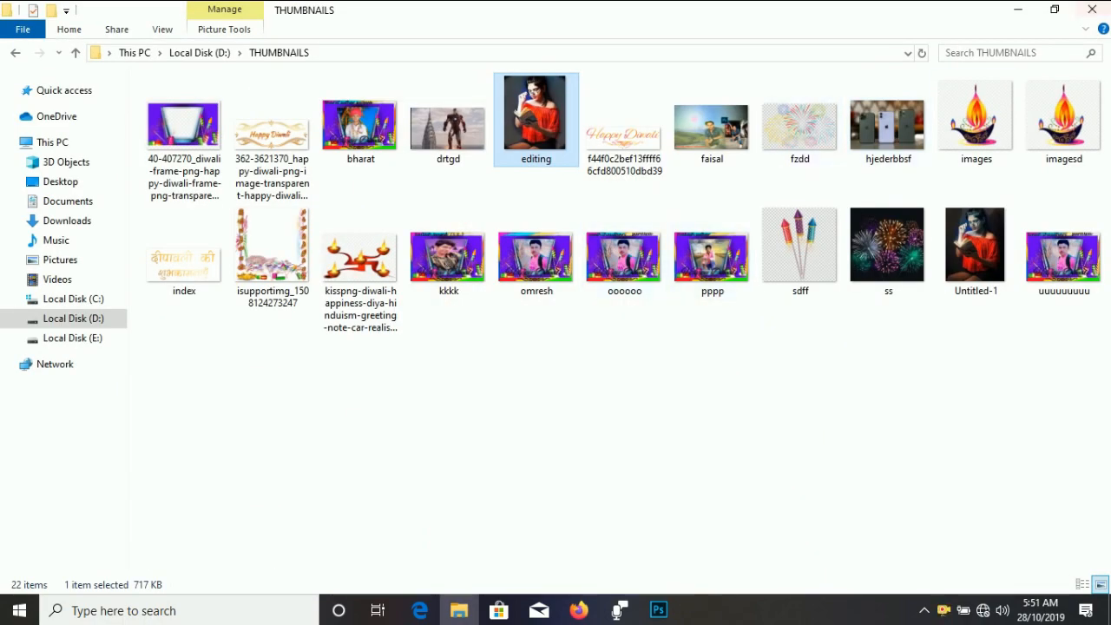
left_click(1092, 9)
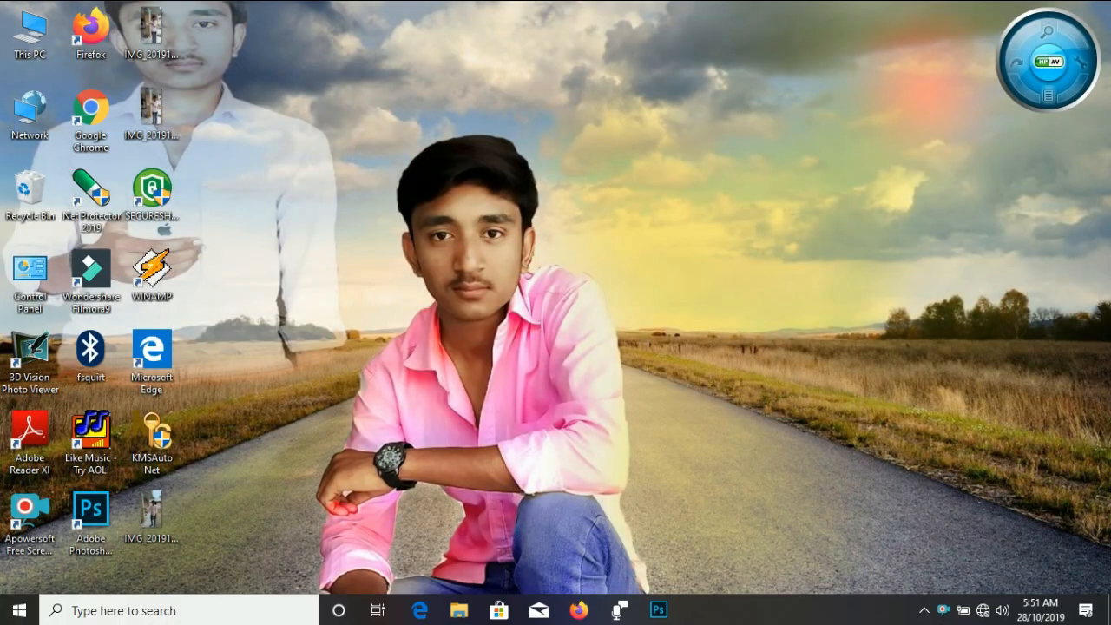